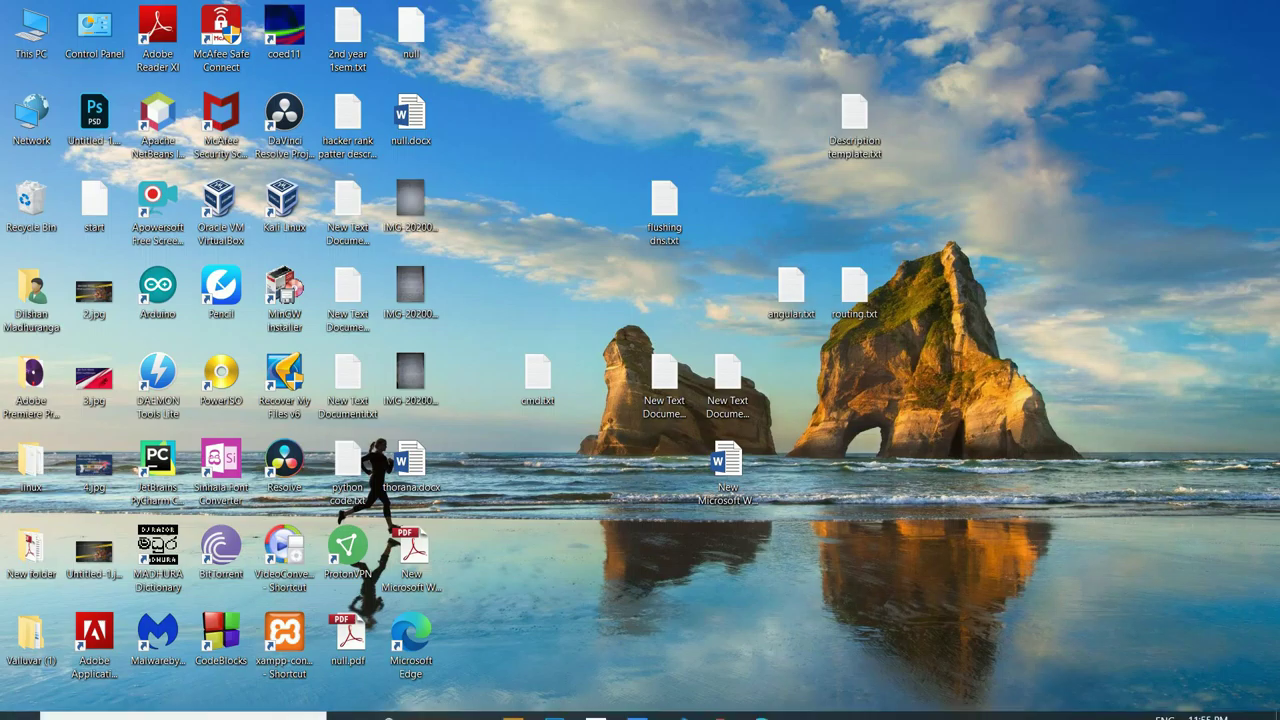
# Open This PC from the desktop and go into the New Volume (E:) drive
pyautogui.moveTo(388, 715)
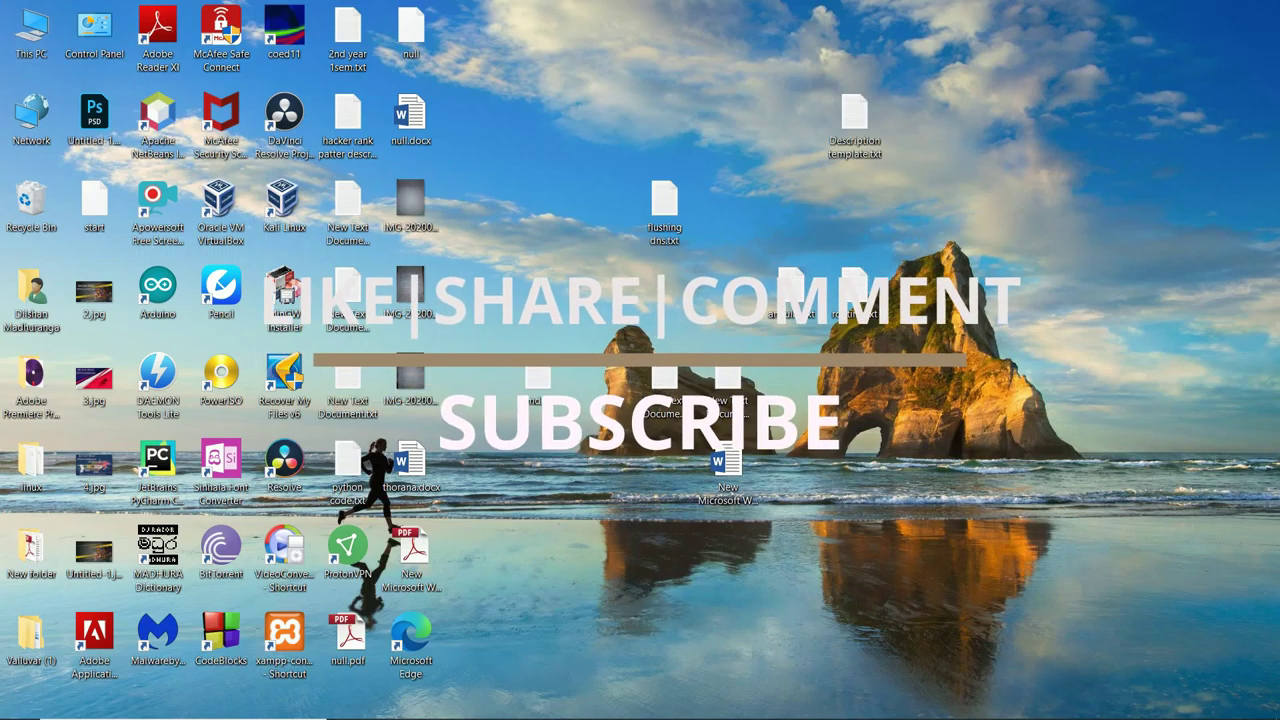
pyautogui.doubleClick(31, 30)
pyautogui.click(204, 277)
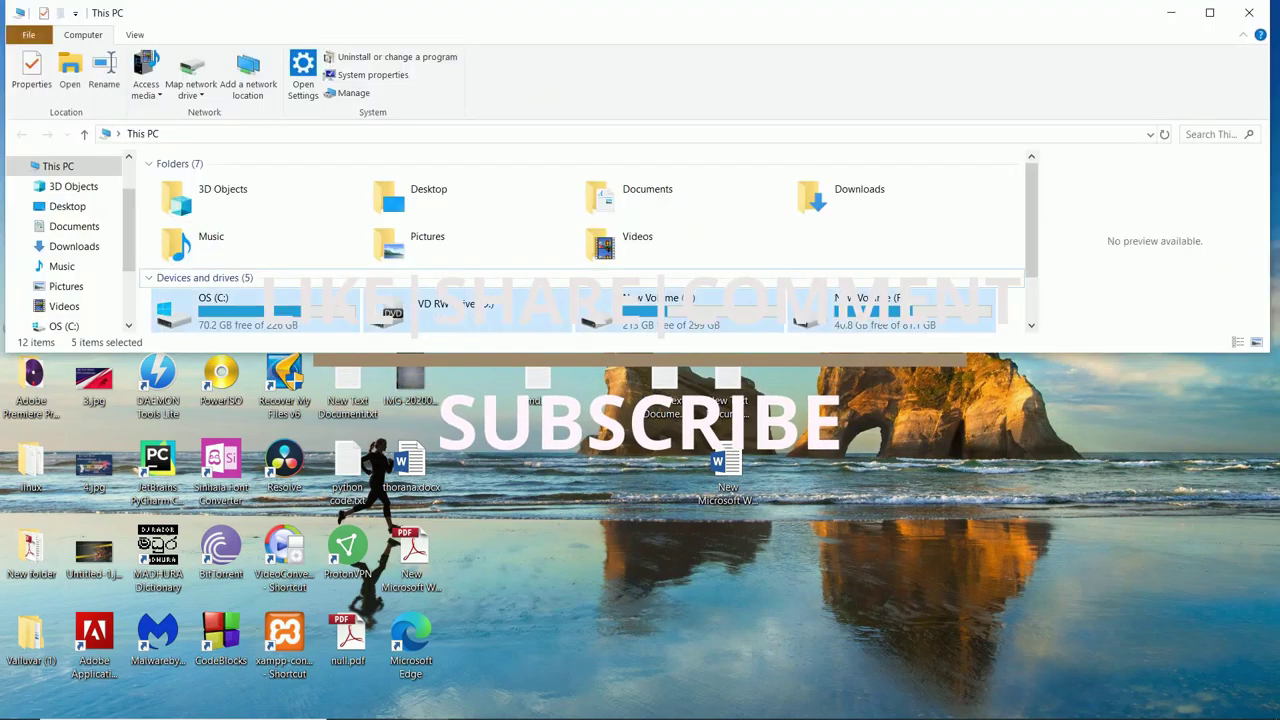
pyautogui.click(658, 305)
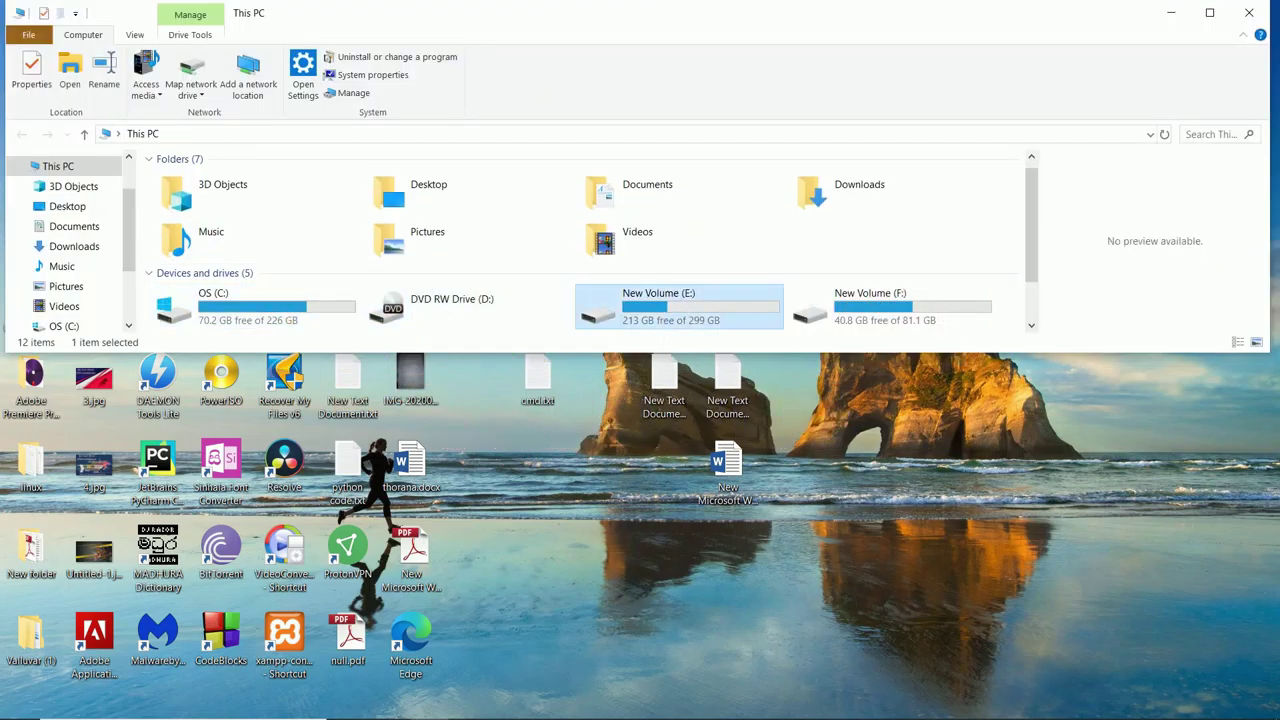
pyautogui.press('Return')
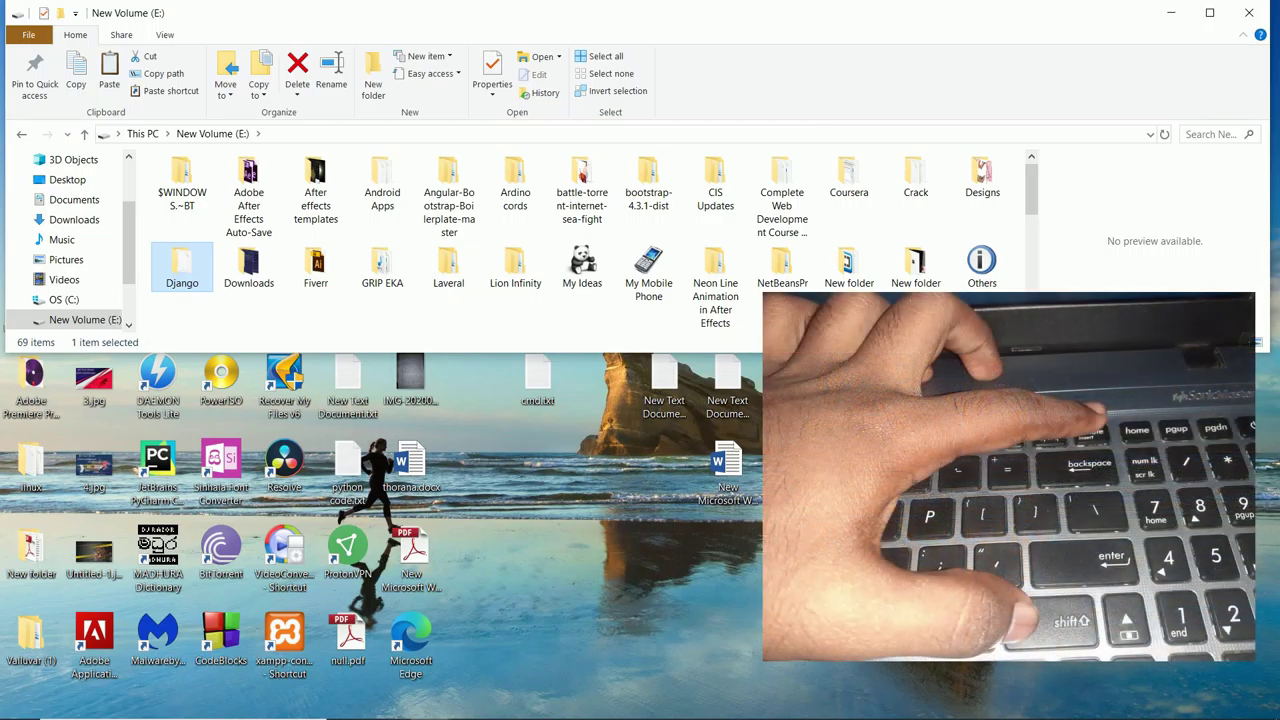
# Request permanent deletion of the Django folder and cancel it
pyautogui.hotkey('shift', 'Delete')
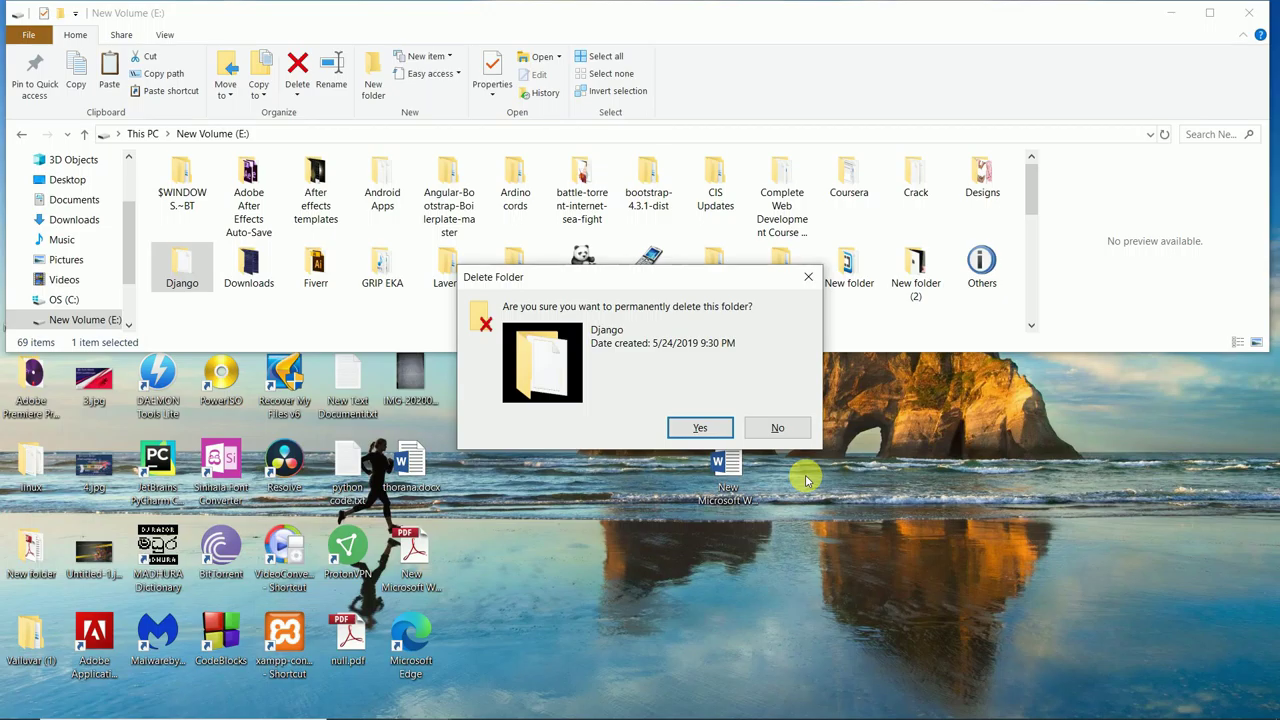
pyautogui.press('Escape')
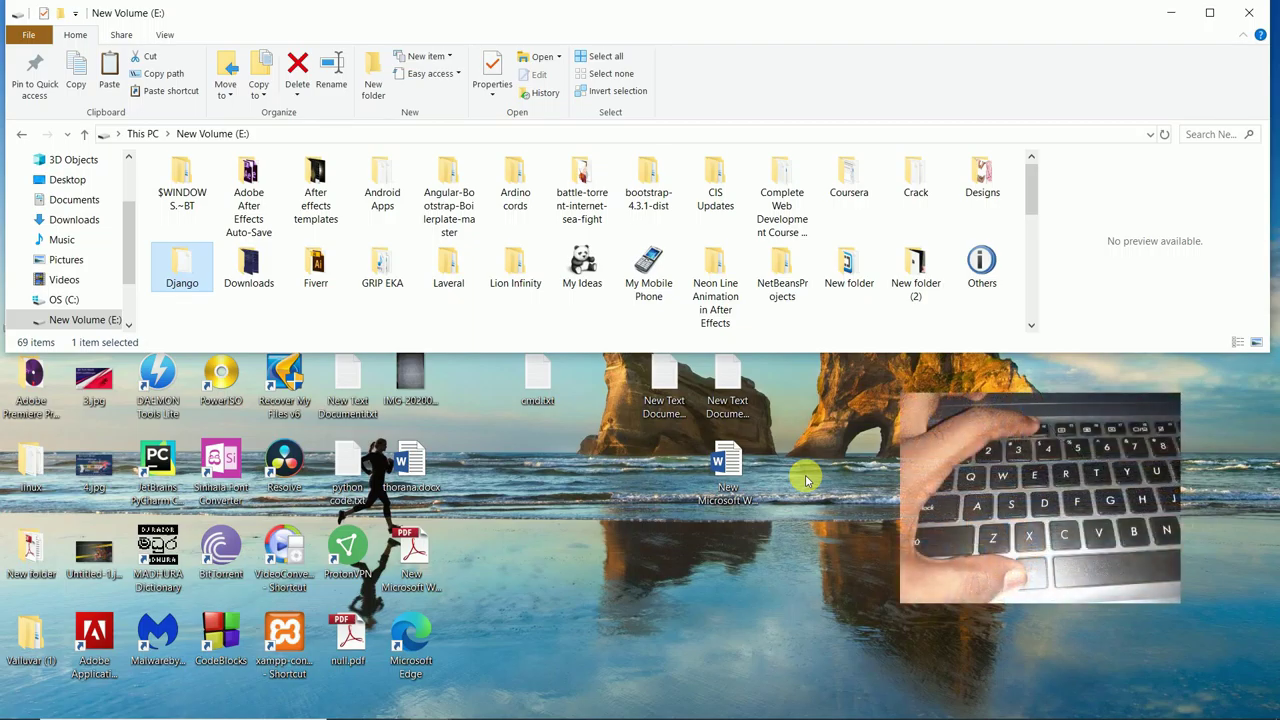
# Minimize all windows to show the desktop, restore them, and minimize them again
pyautogui.press('super+d')
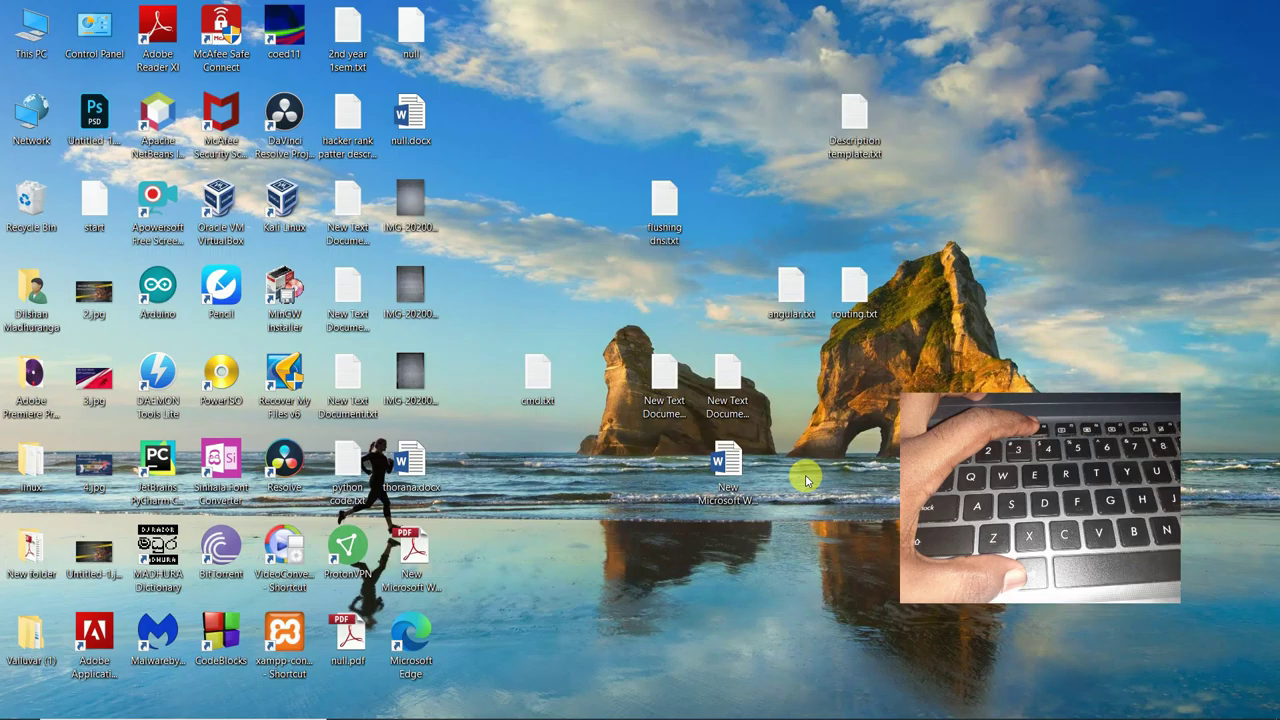
pyautogui.press('super+d')
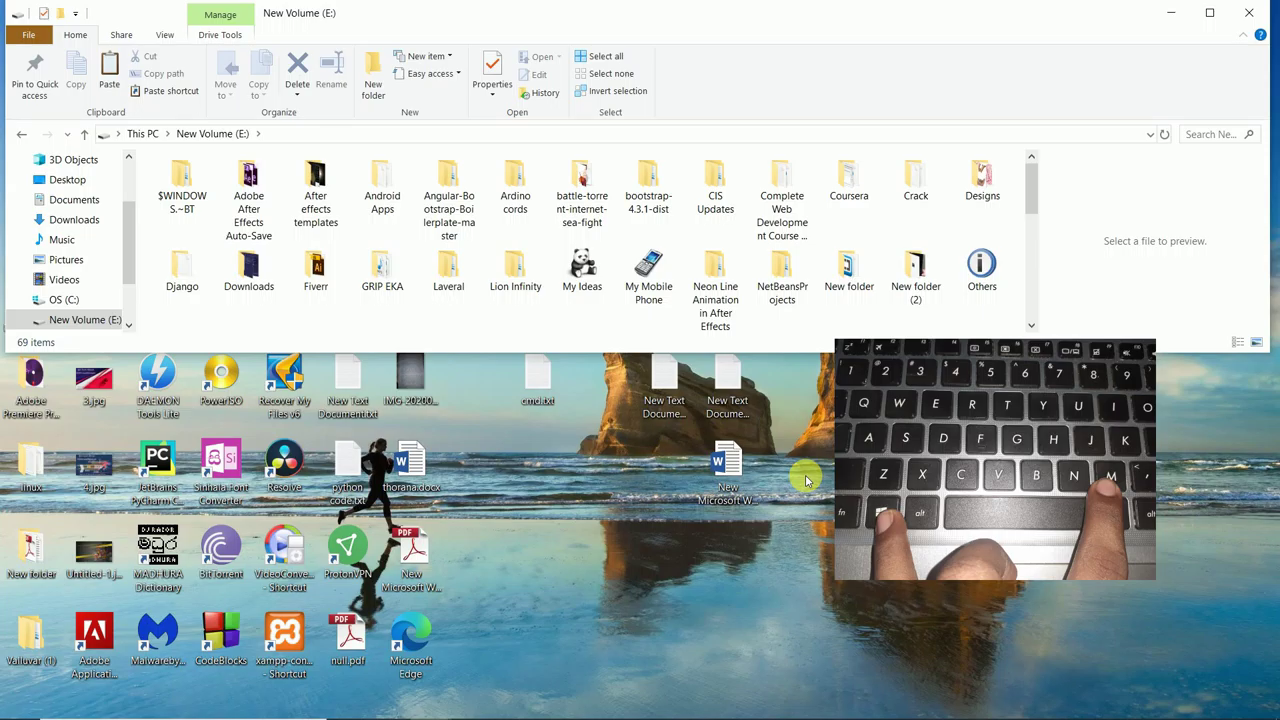
pyautogui.press('super+d')
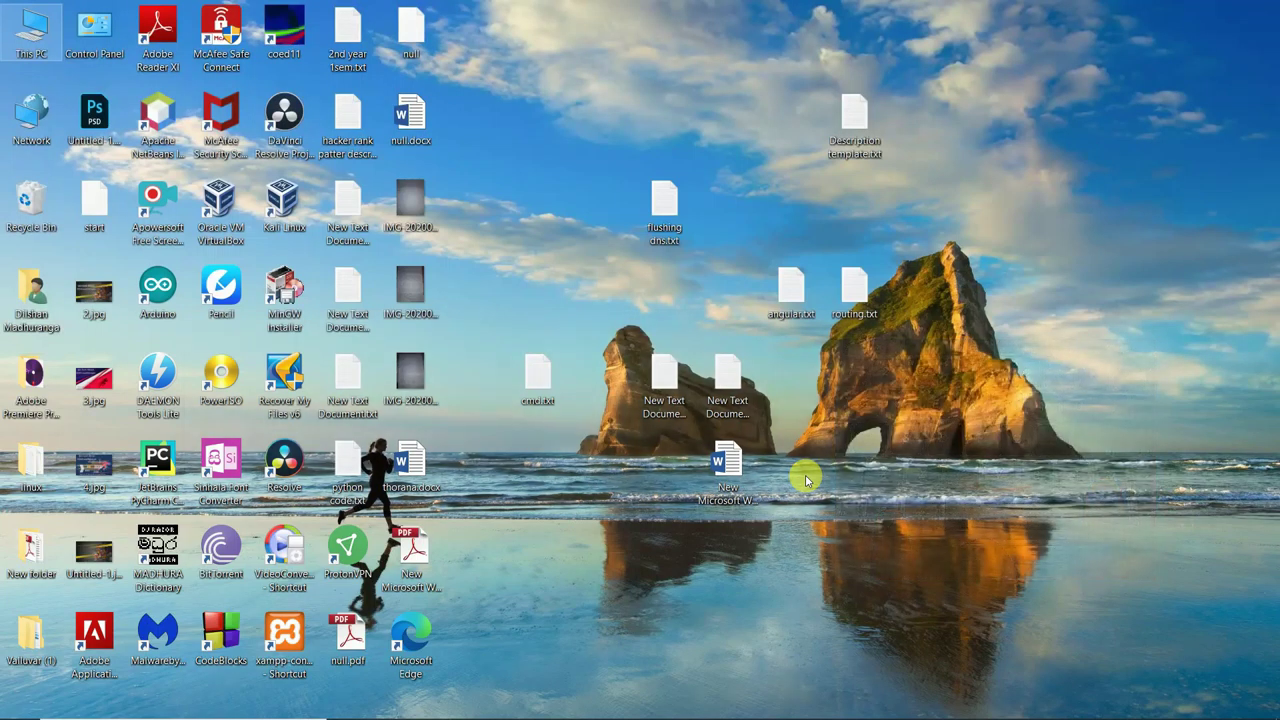
# Open the user profile folder from the desktop and go into its 3D Objects folder
pyautogui.press('Down')
pyautogui.press('Down')
pyautogui.press('Down')
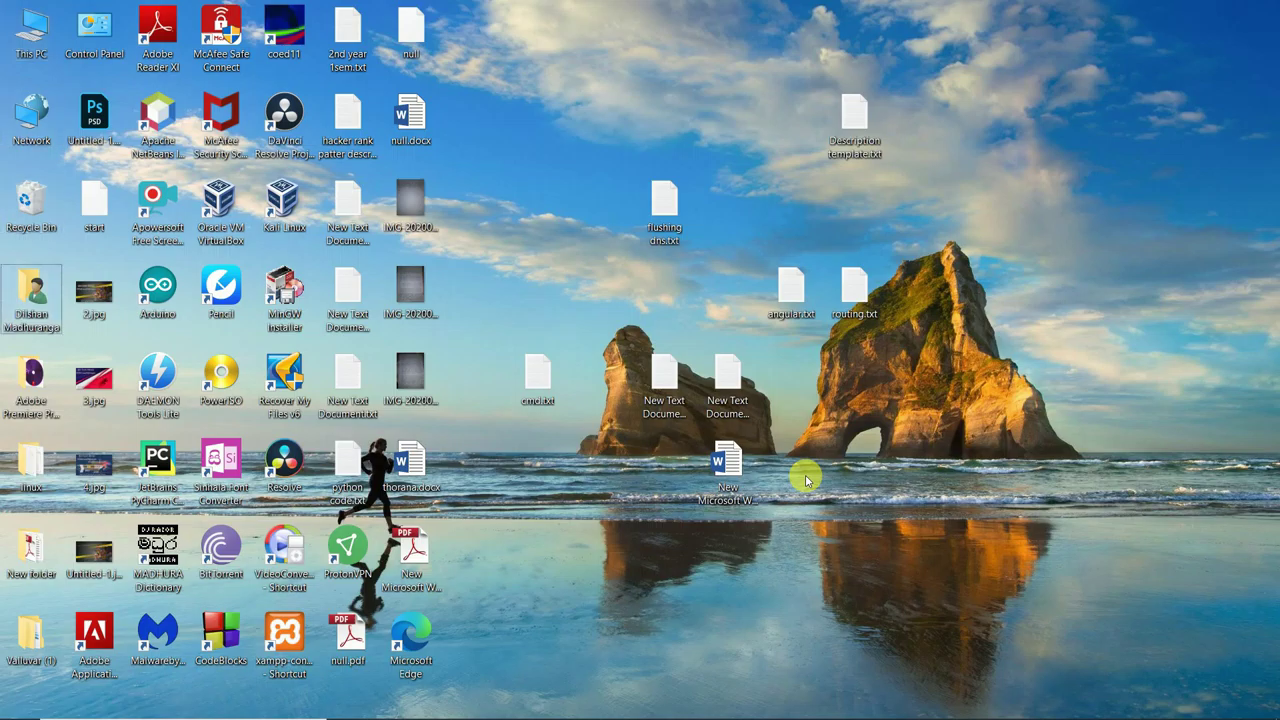
pyautogui.press('Return')
pyautogui.press('Down')
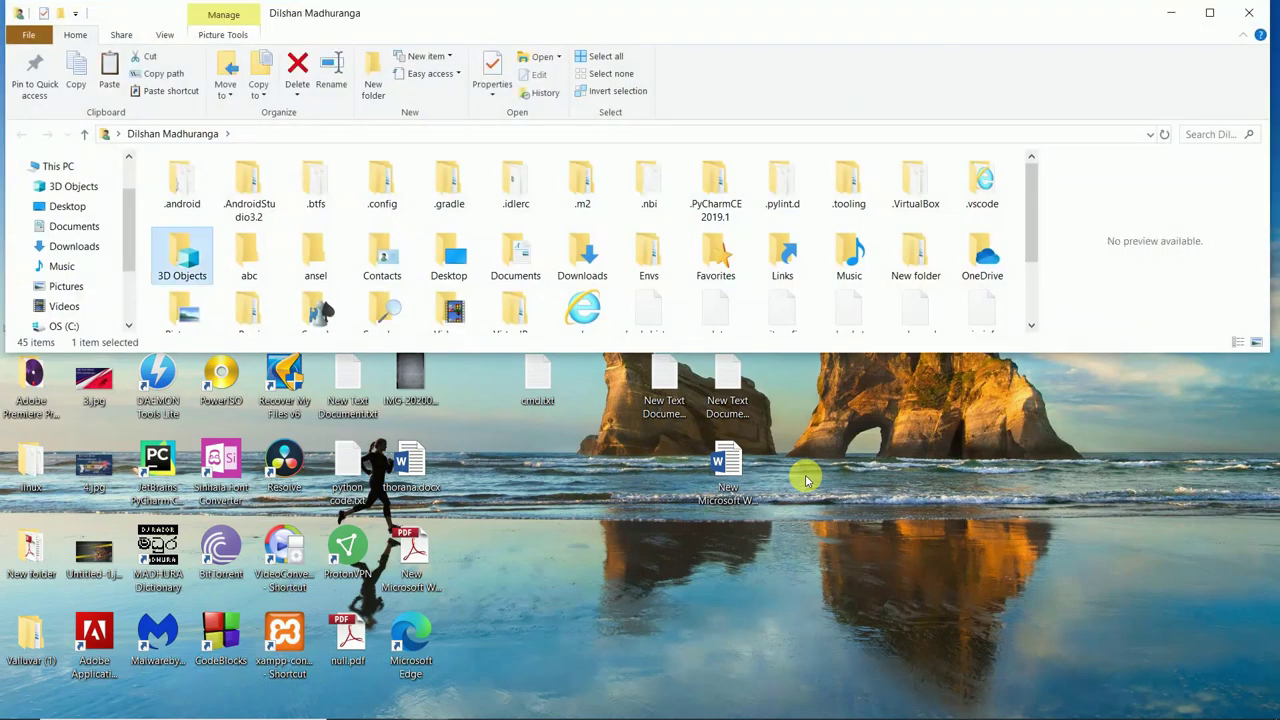
pyautogui.press('Return')
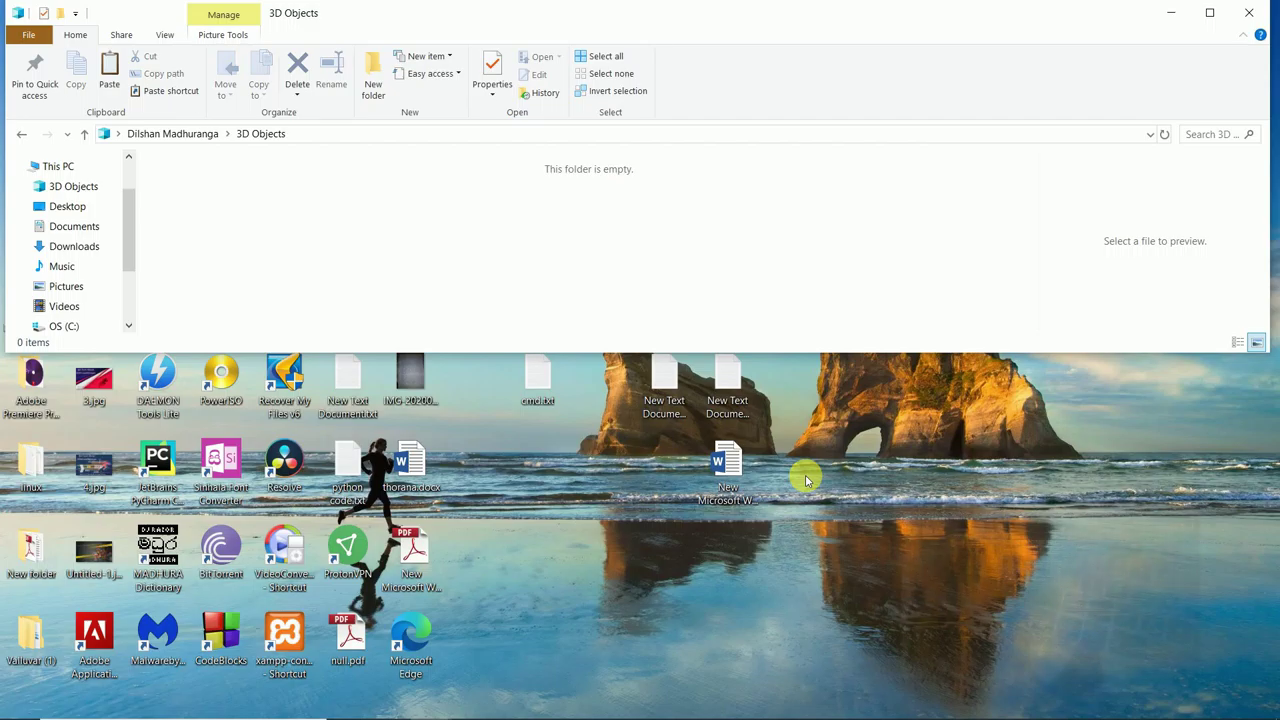
# Cycle through the open windows in the task switcher and return to the 3D Objects window
pyautogui.hotkey('alt', 'Tab')
pyautogui.hotkey('alt', 'Tab')
pyautogui.hotkey('alt', 'Tab')
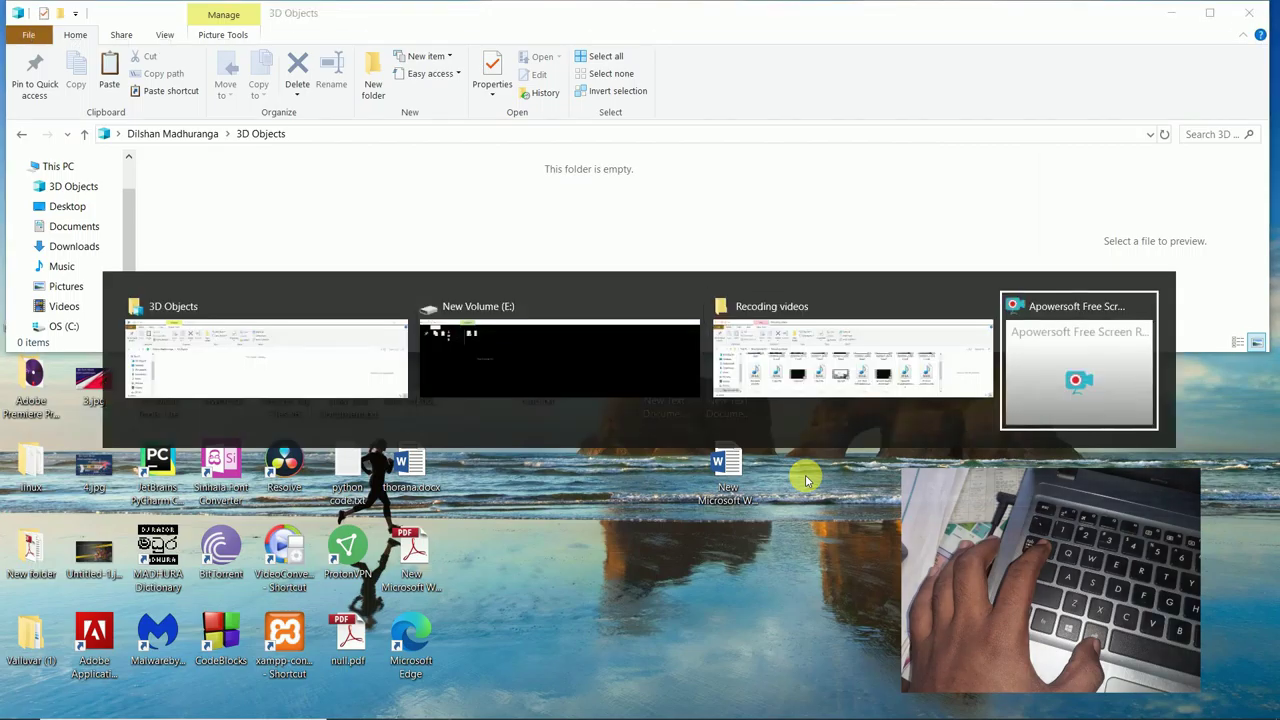
pyautogui.hotkey('alt', 'Tab')
pyautogui.hotkey('alt', 'Tab')
pyautogui.hotkey('alt', 'Tab')
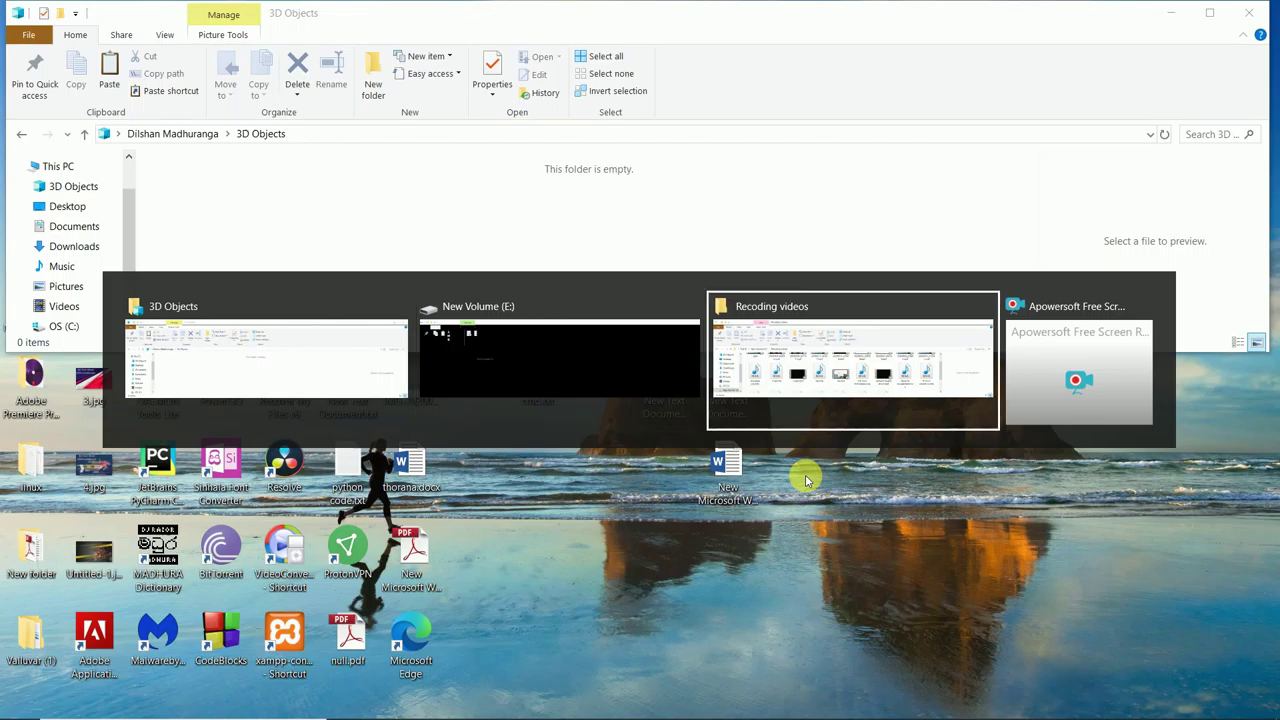
pyautogui.hotkey('alt', 'Tab')
pyautogui.hotkey('alt', 'Tab')
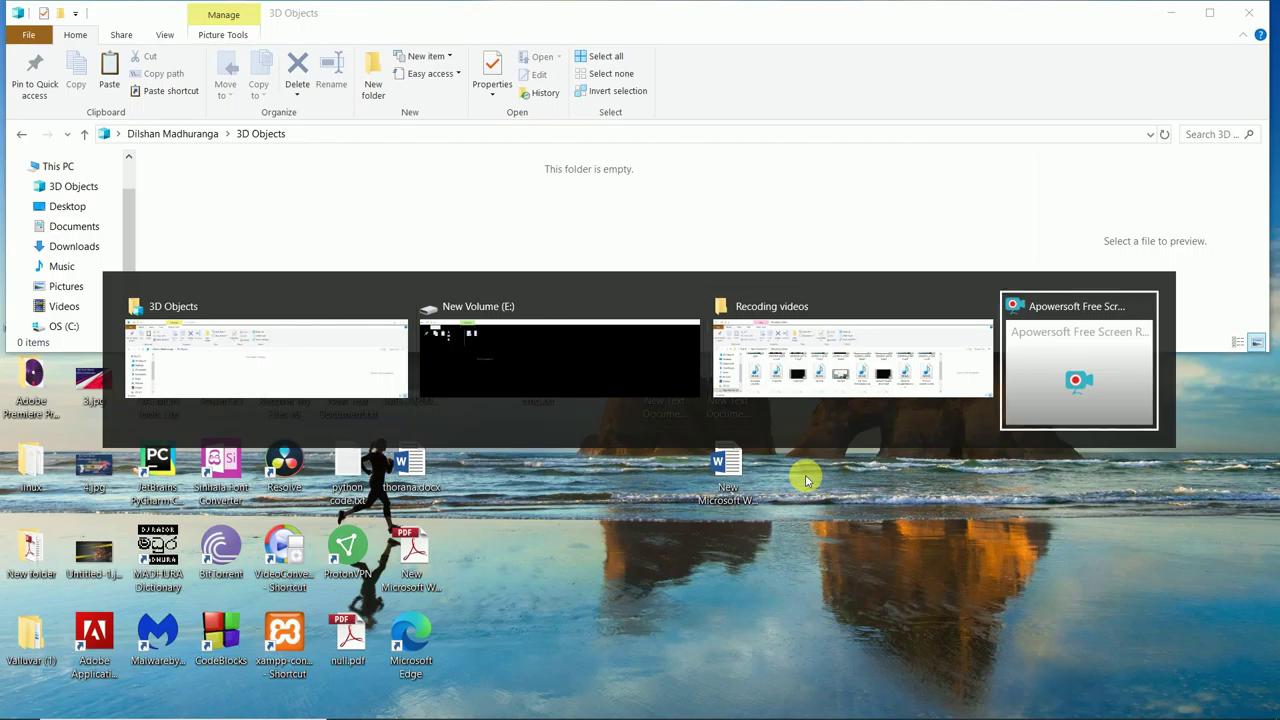
pyautogui.hotkey('alt', 'Tab')
pyautogui.hotkey('alt', 'Tab')
pyautogui.hotkey('alt', 'Tab')
pyautogui.hotkey('alt', 'Tab')
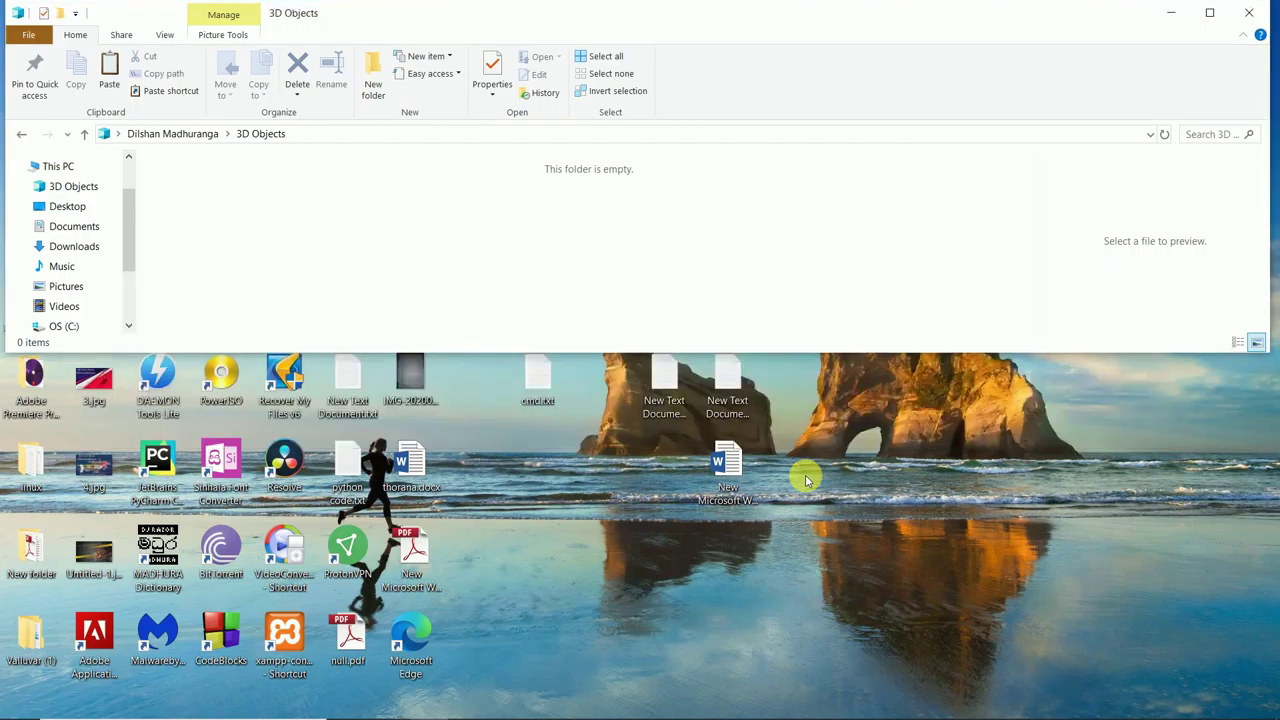
# Show the desktop and browse the Shut Down Windows options up to Switch user, dismissing the dialog without applying one
pyautogui.press('super+d')
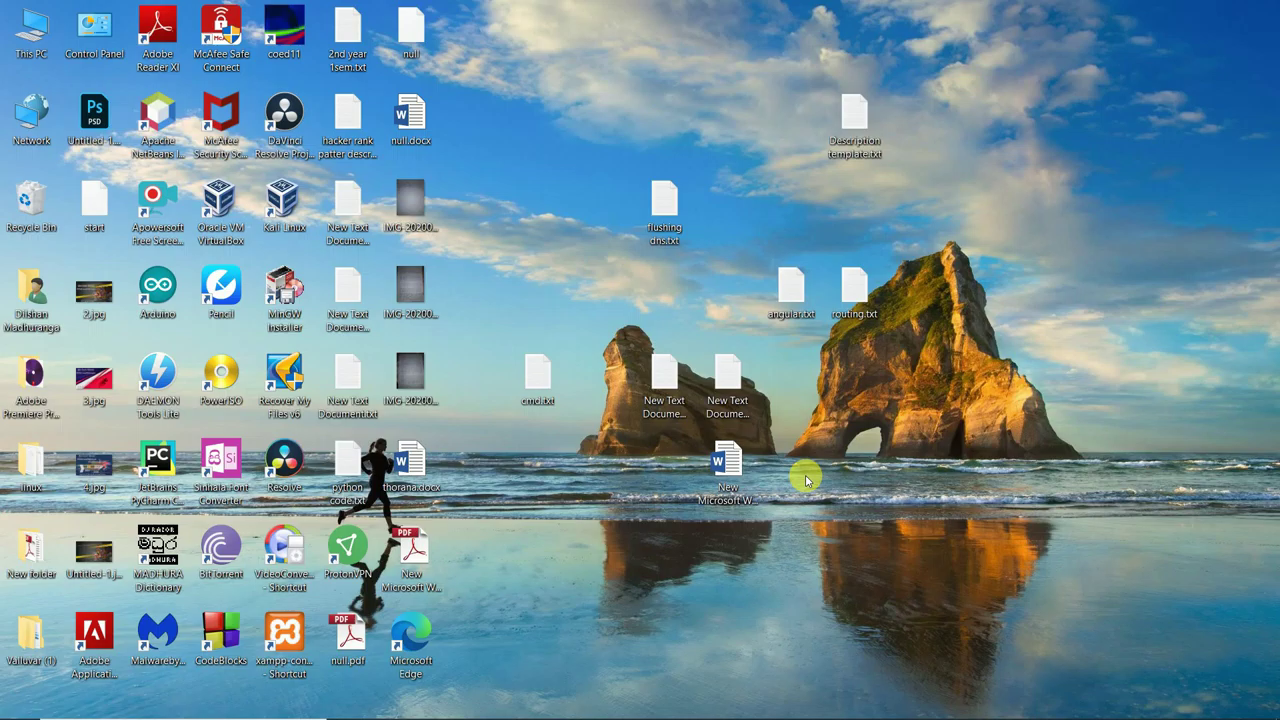
pyautogui.hotkey('alt', 'F4')
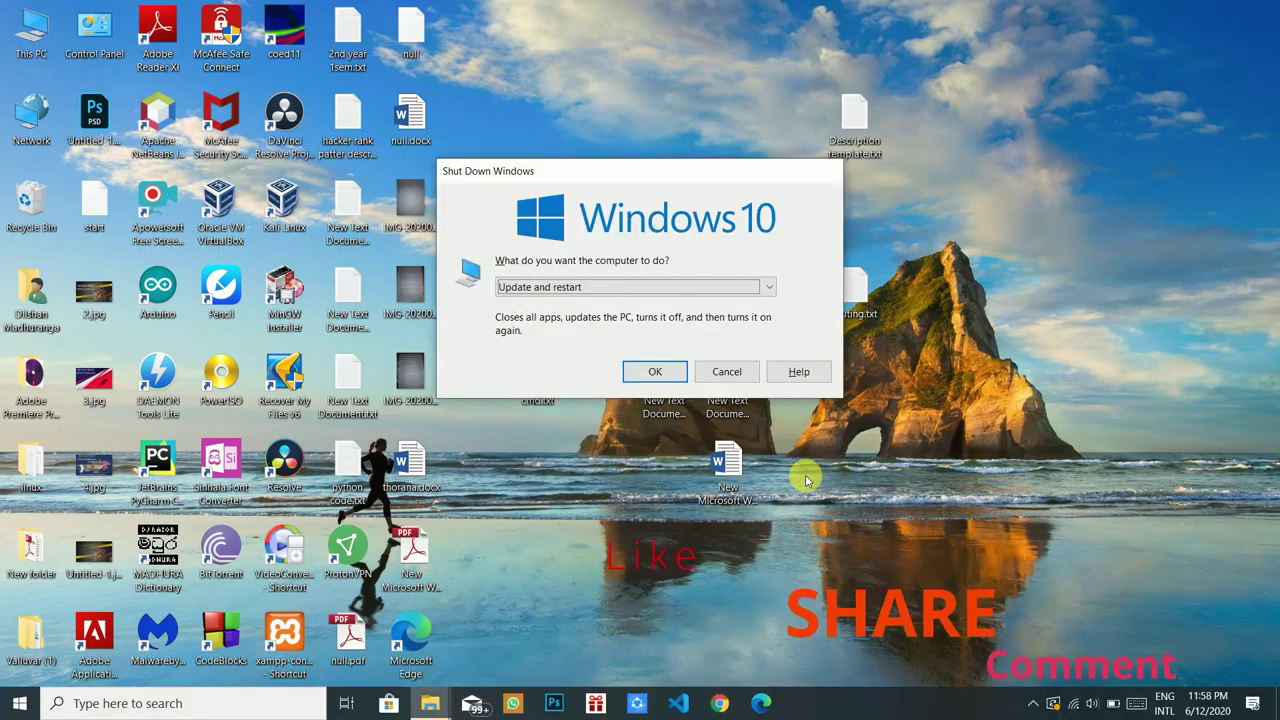
pyautogui.press('Up')
pyautogui.press('Up')
pyautogui.press('Up')
pyautogui.press('Up')
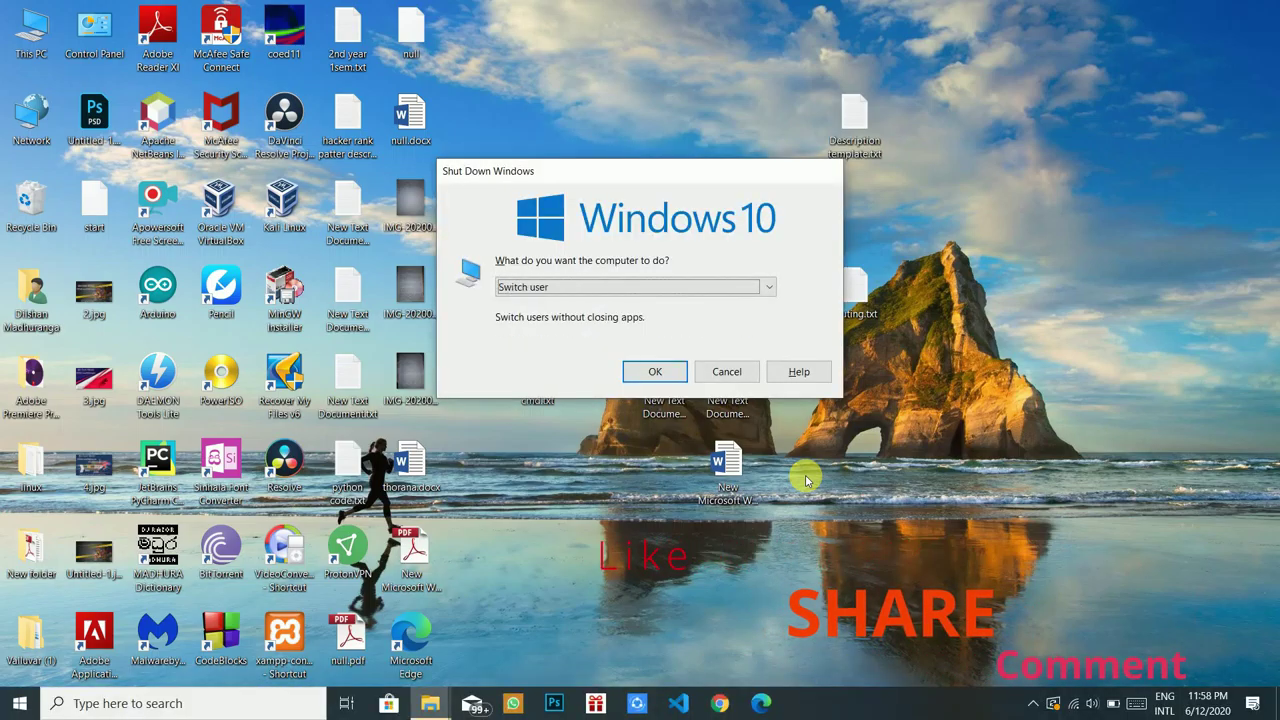
pyautogui.press('Escape')
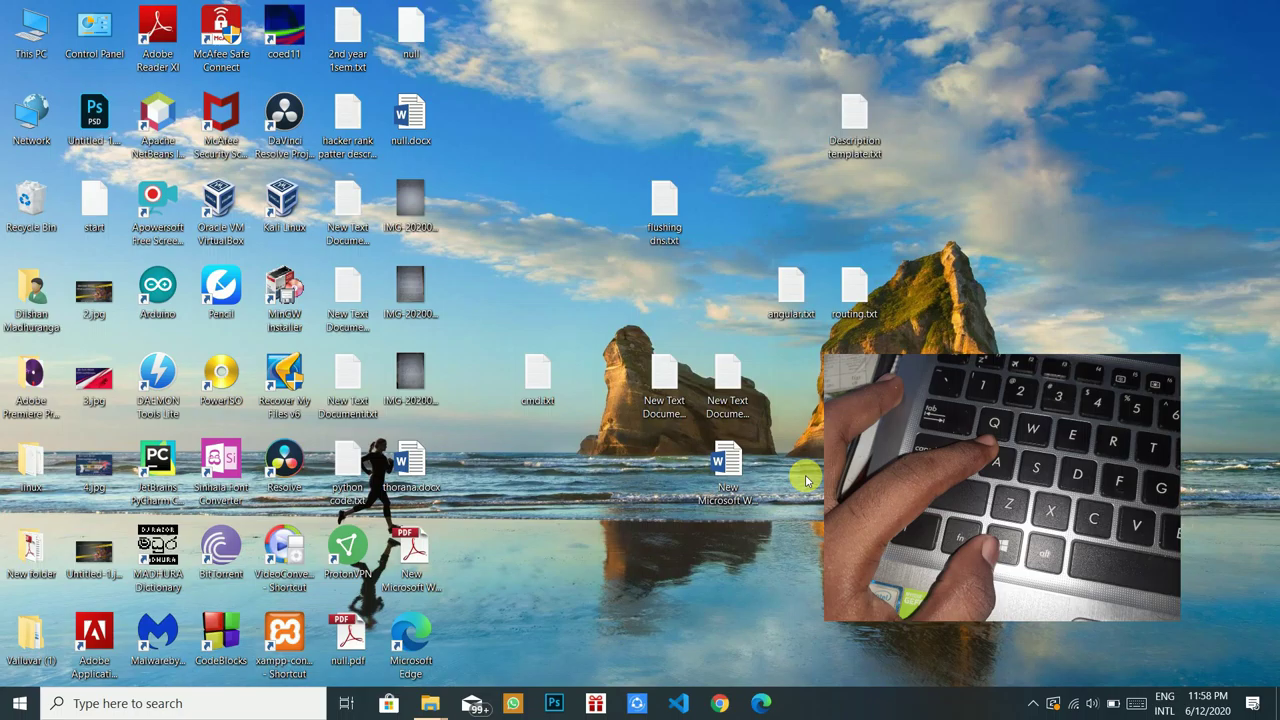
# Open the Action Center and browse its Focus assist and Mail notifications down to Scholarship Positions
pyautogui.press('super+a')
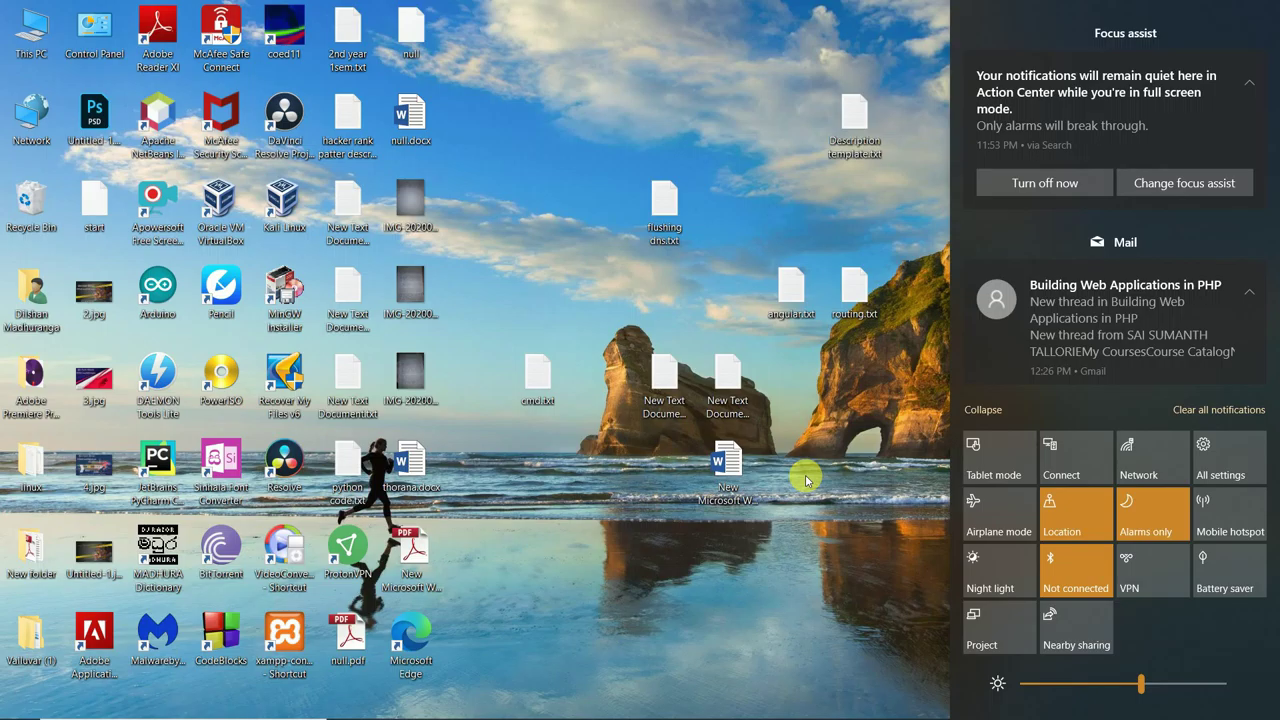
pyautogui.press('Down')
pyautogui.press('Down')
pyautogui.press('Down')
pyautogui.press('Down')
pyautogui.press('Down')
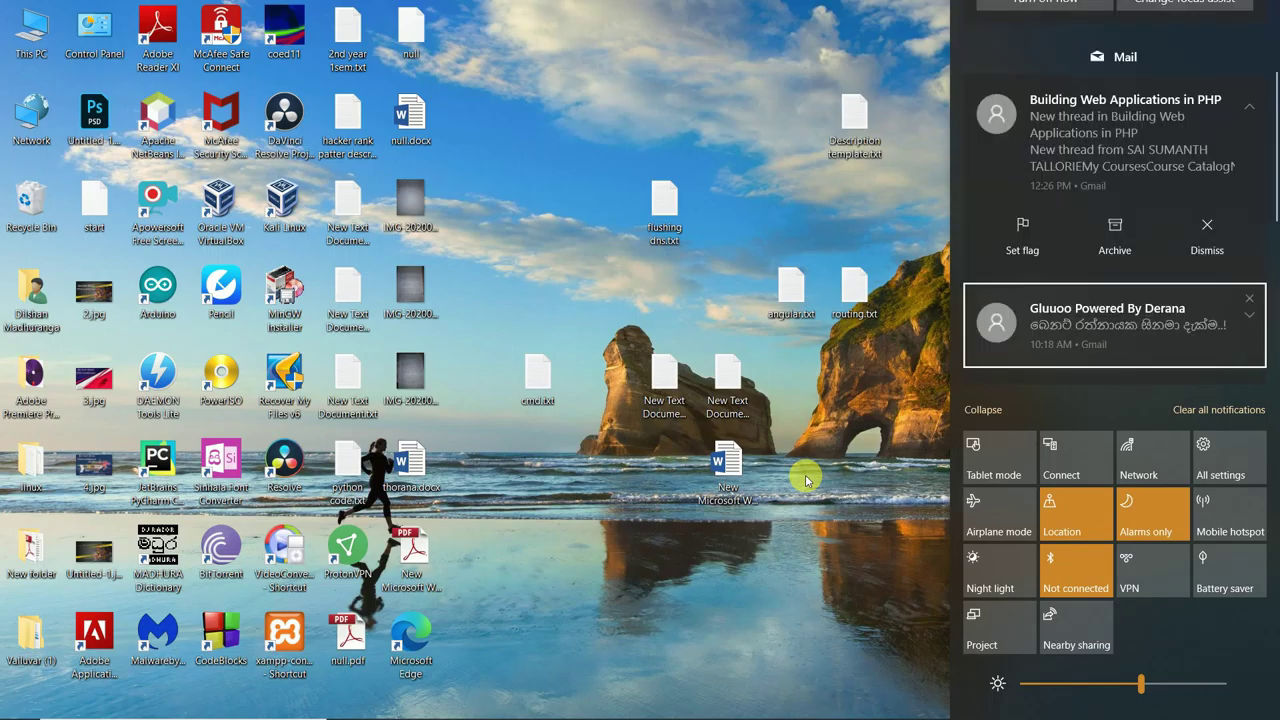
pyautogui.press('Up')
pyautogui.press('Up')
pyautogui.press('Up')
pyautogui.press('Down')
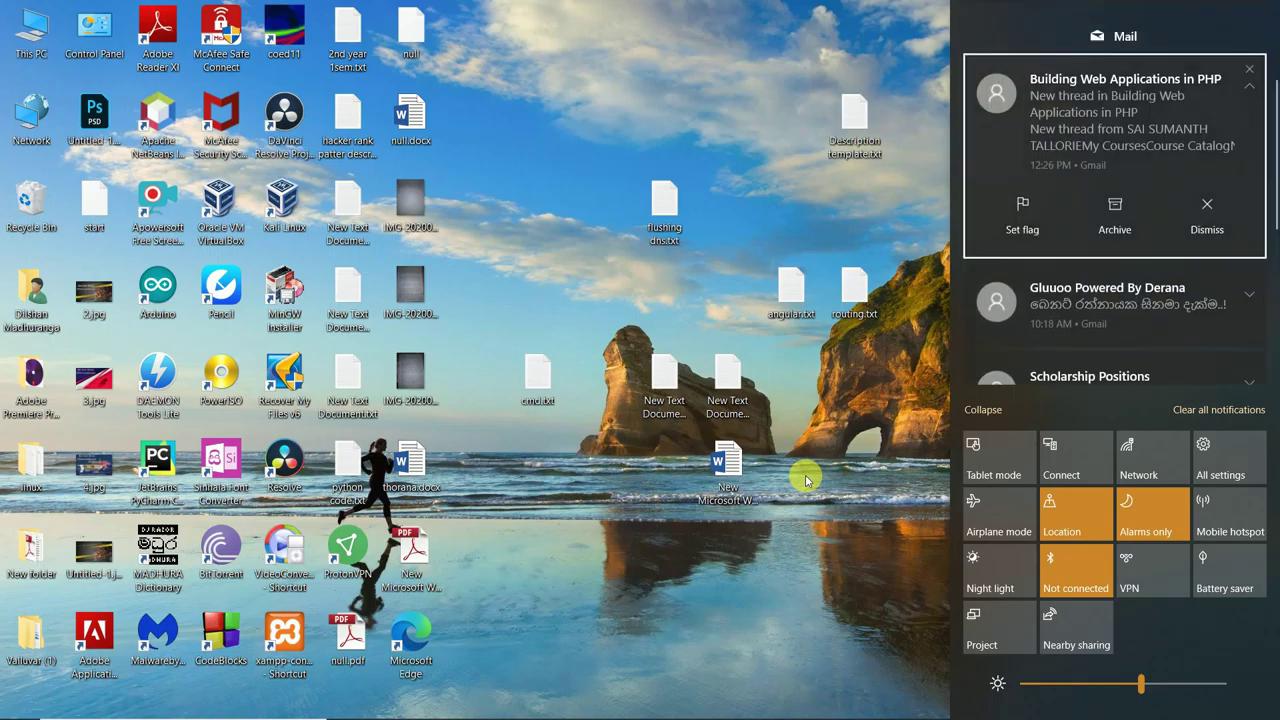
pyautogui.press('Down')
pyautogui.press('Down')
pyautogui.press('Up')
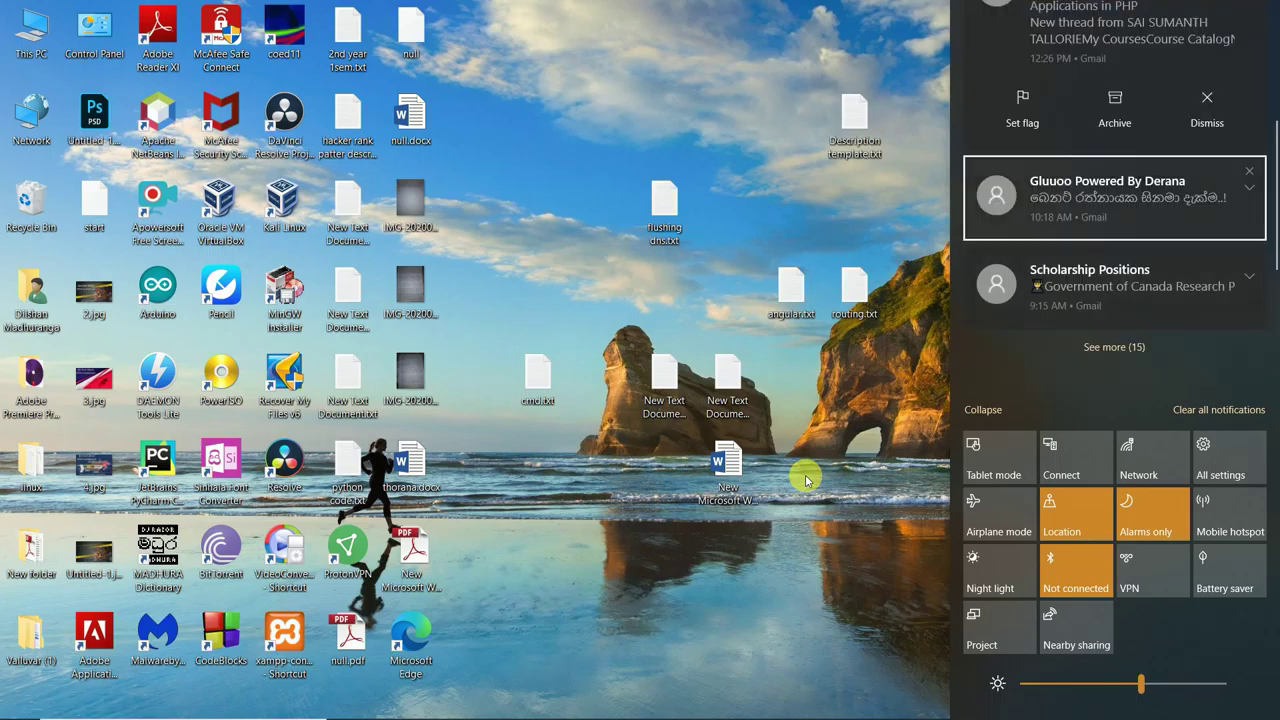
pyautogui.press('Up')
pyautogui.press('Up')
pyautogui.press('Up')
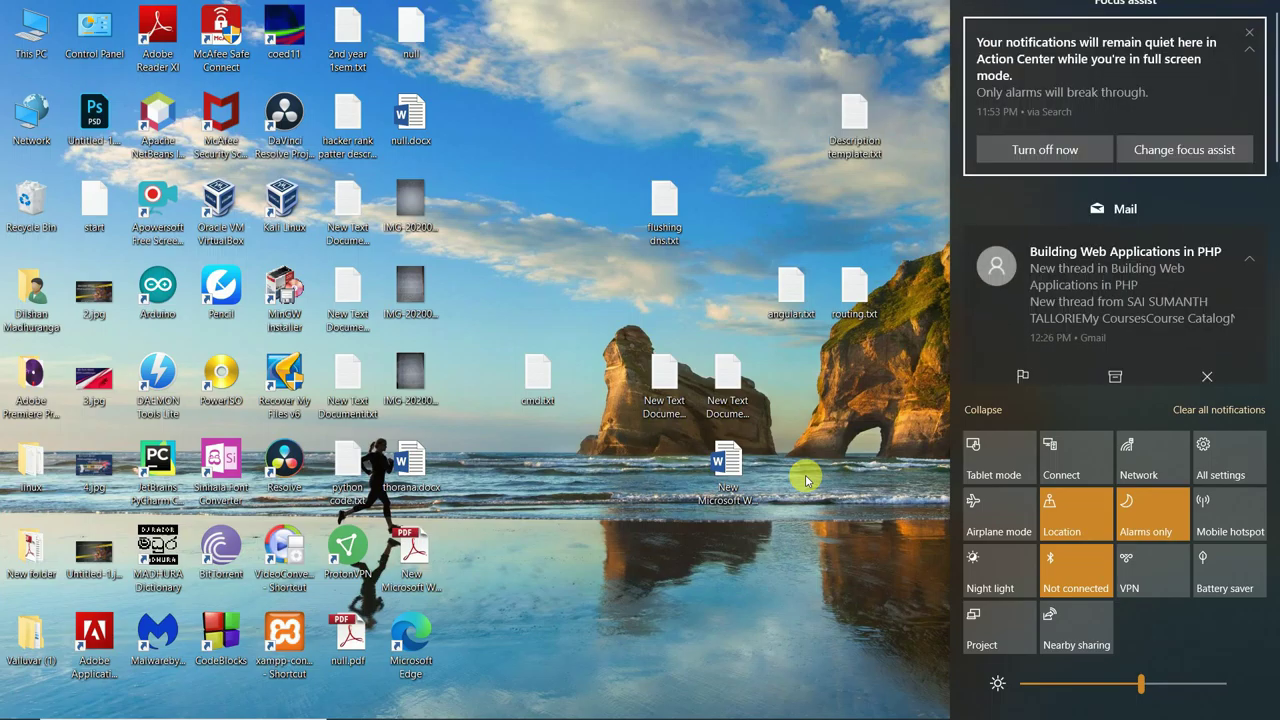
pyautogui.press('Down')
pyautogui.press('Down')
pyautogui.press('Down')
pyautogui.press('Down')
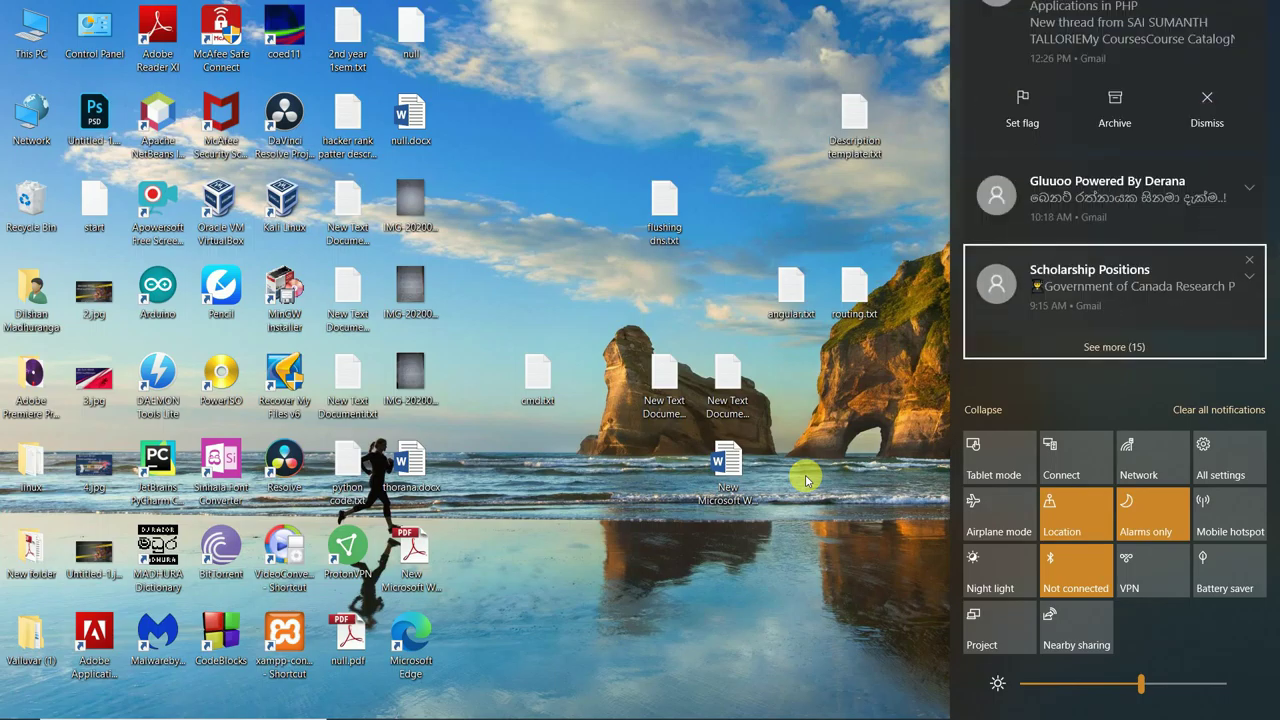
# Move through the remaining notifications, the quick action tiles and the brightness slider, and close the Action Center
pyautogui.press('Tab')
pyautogui.press('Tab')
pyautogui.press('Tab')
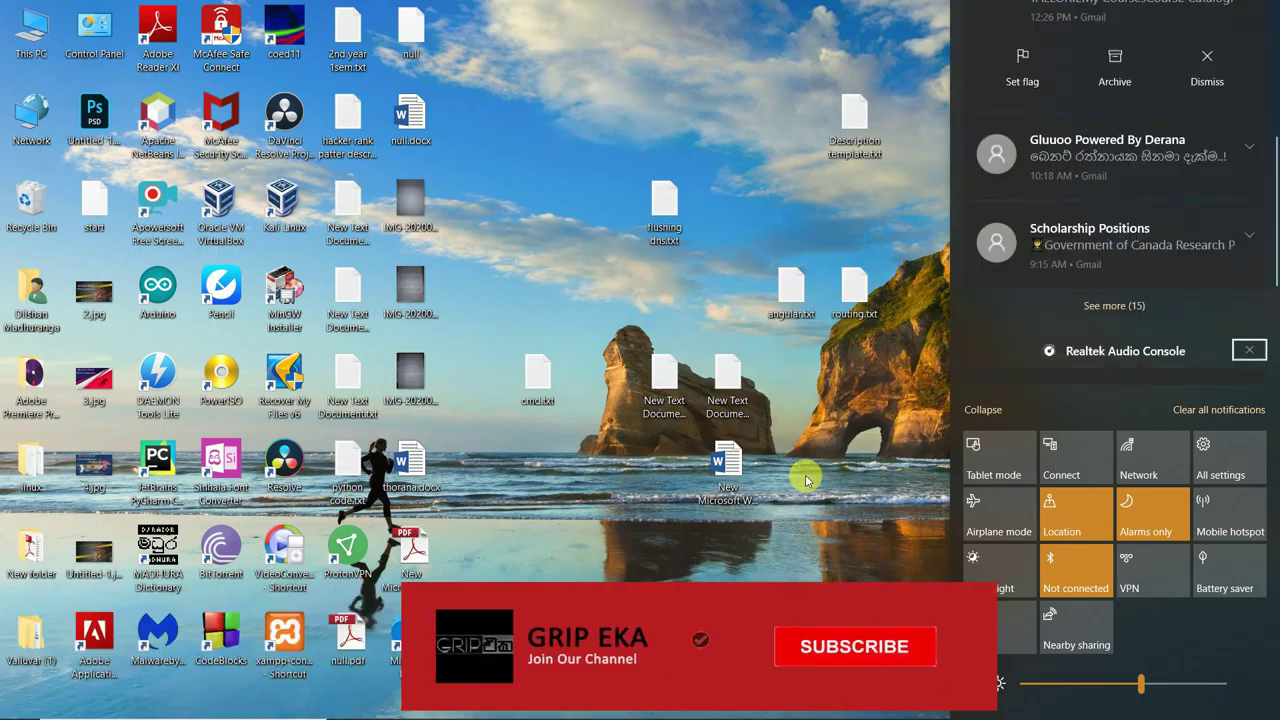
pyautogui.press('Tab')
pyautogui.press('Tab')
pyautogui.press('Tab')
pyautogui.press('Tab')
pyautogui.press('Tab')
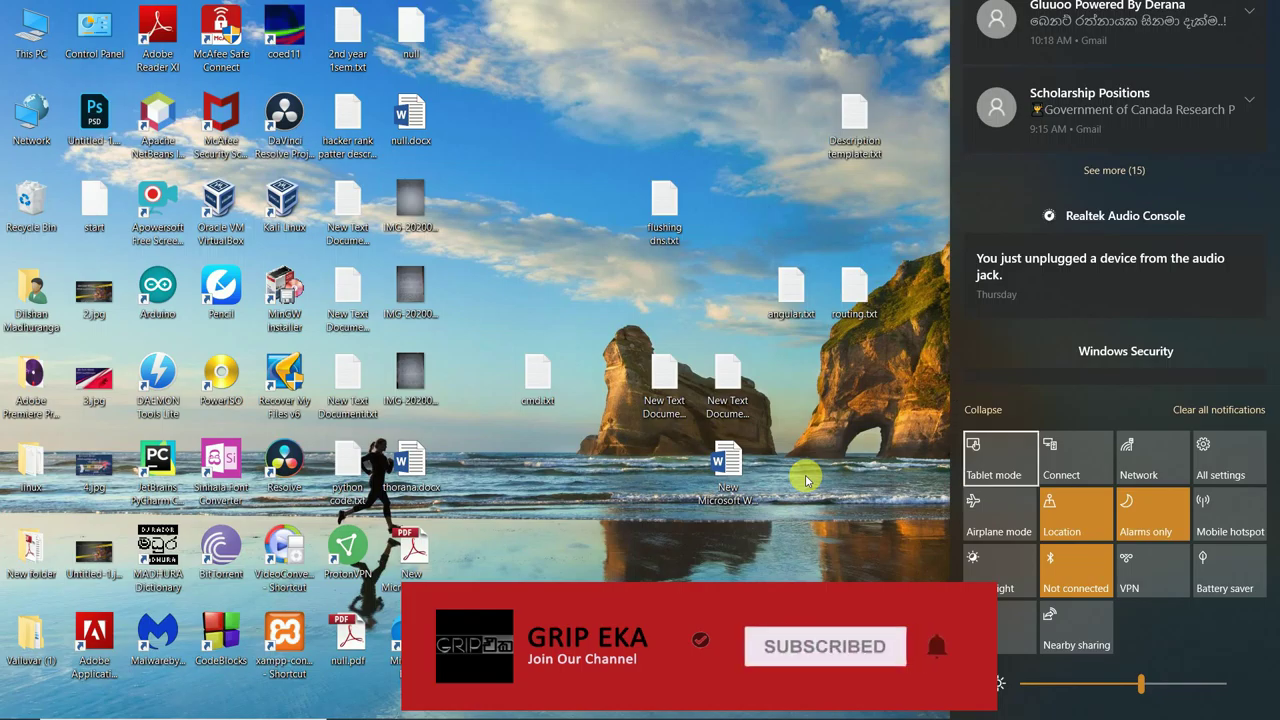
pyautogui.press('Right')
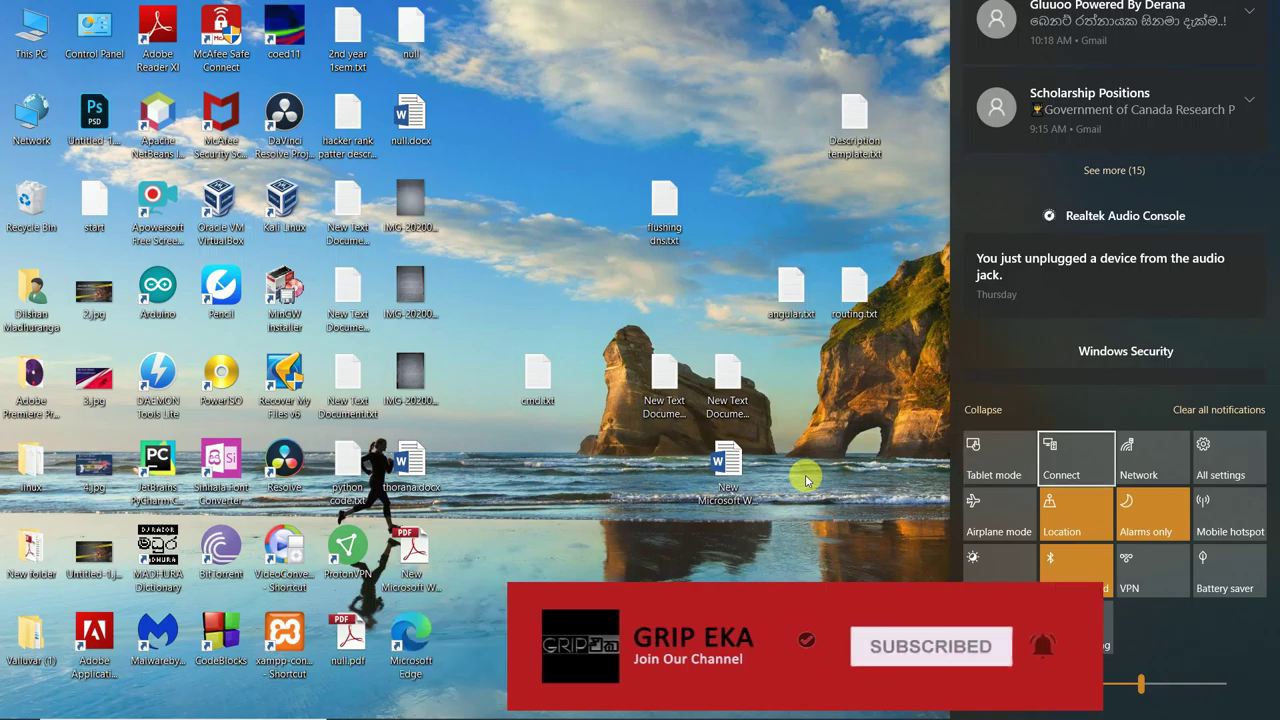
pyautogui.press('Right')
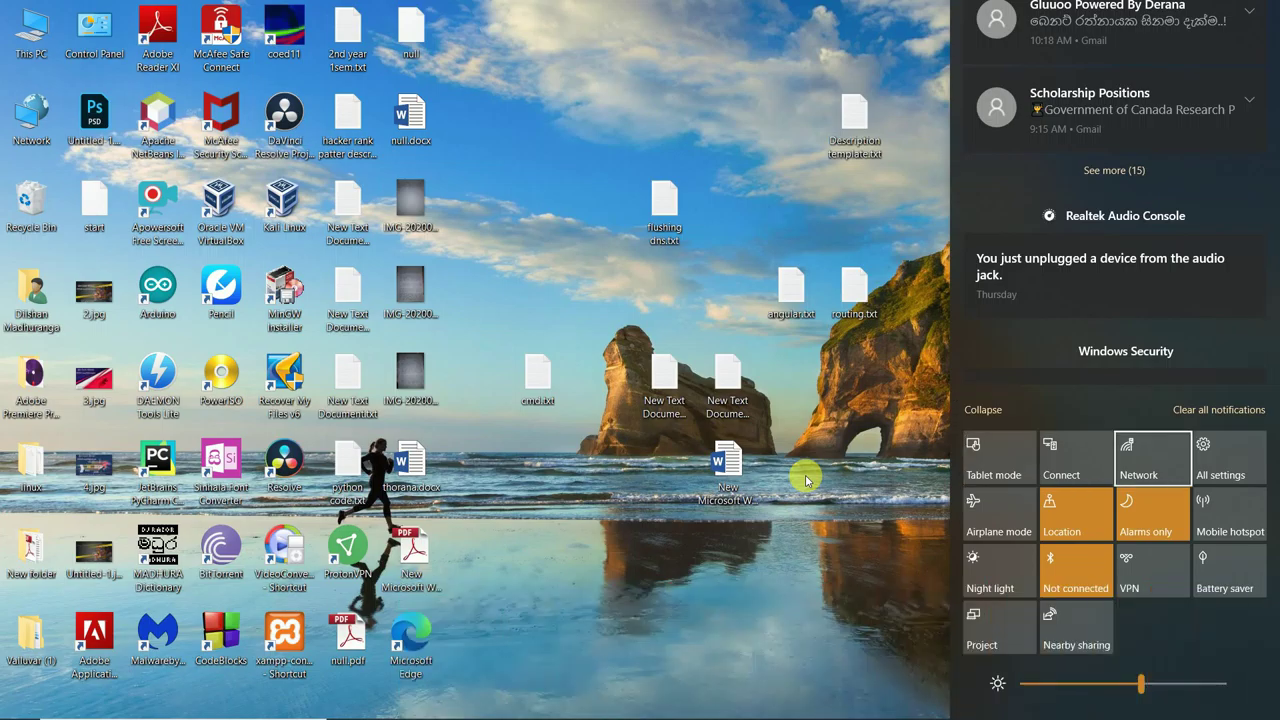
pyautogui.press('Down')
pyautogui.press('Right')
pyautogui.press('Left')
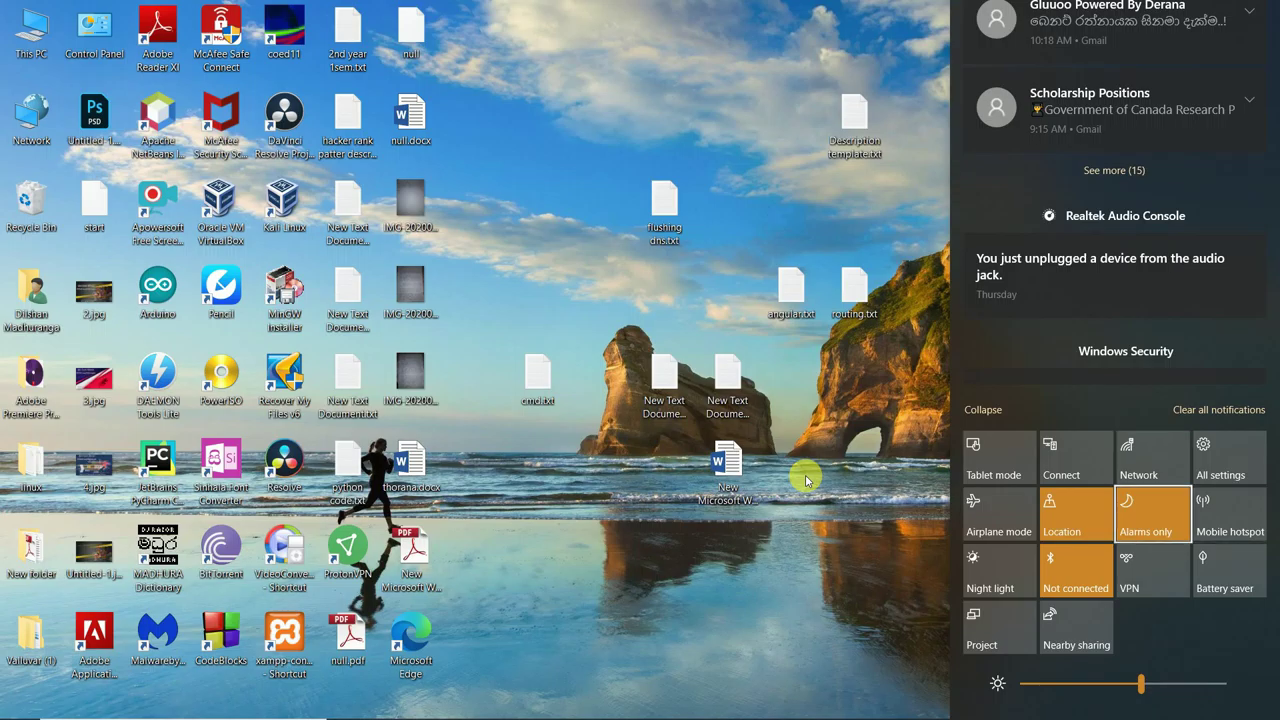
pyautogui.press('Left')
pyautogui.press('Left')
pyautogui.press('Down')
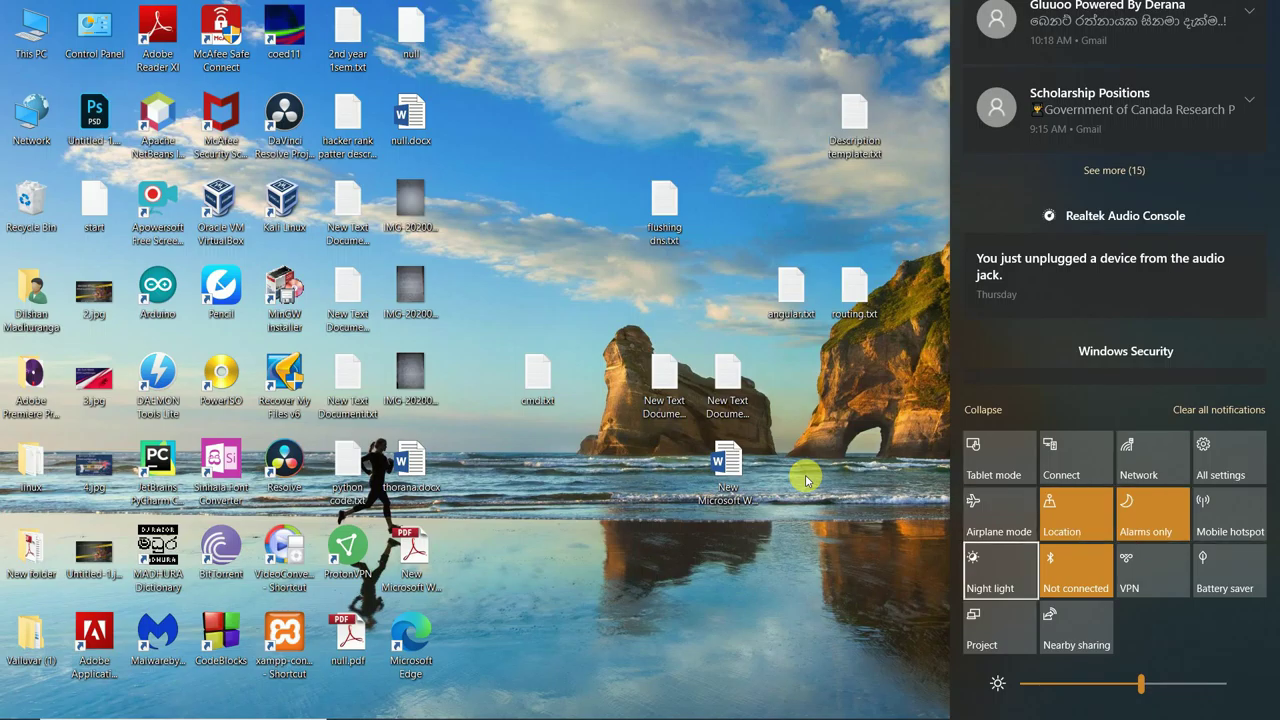
pyautogui.press('Right')
pyautogui.press('Right')
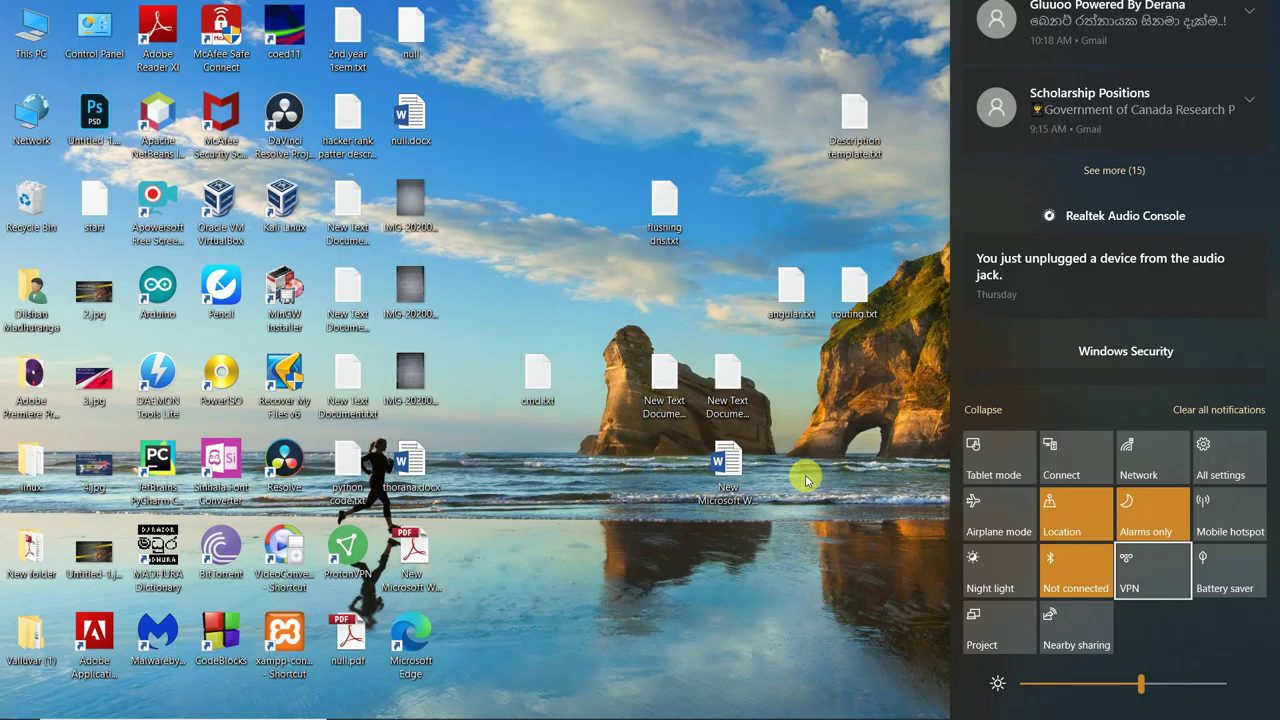
pyautogui.press('Tab')
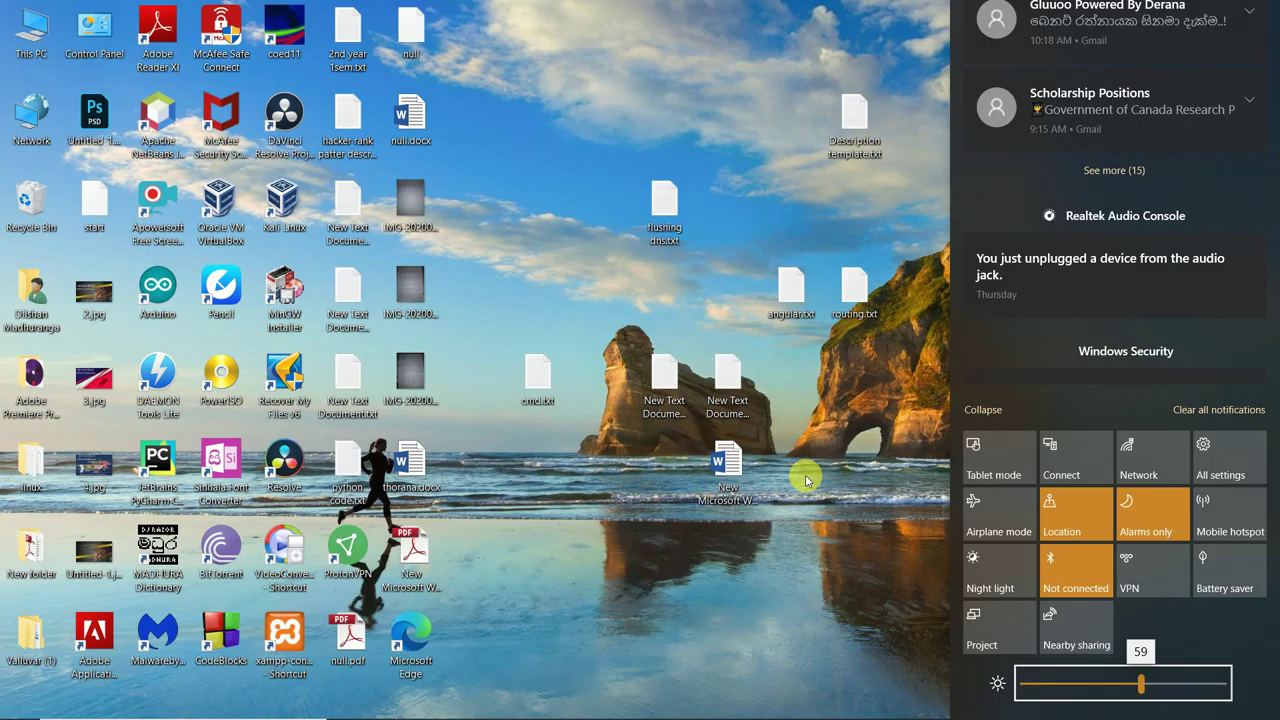
pyautogui.press('Escape')
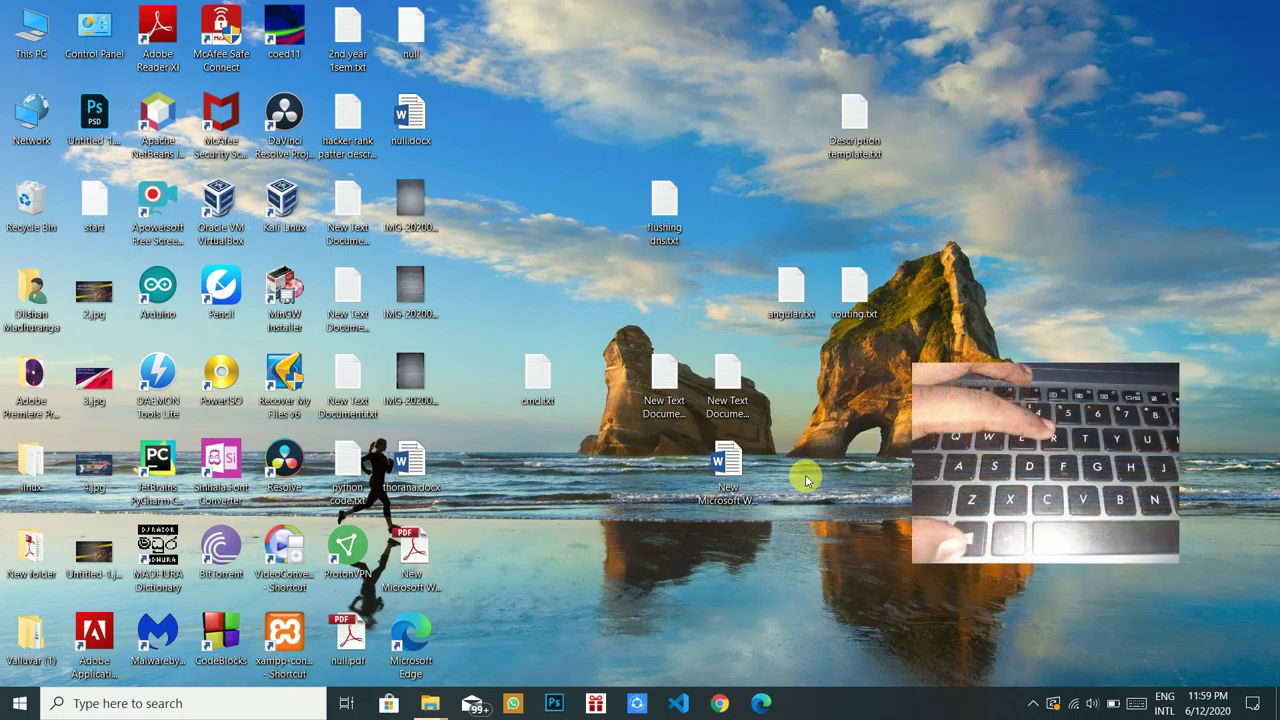
# Bring up the Run dialog and dismiss it without running anything
pyautogui.press('super+r')
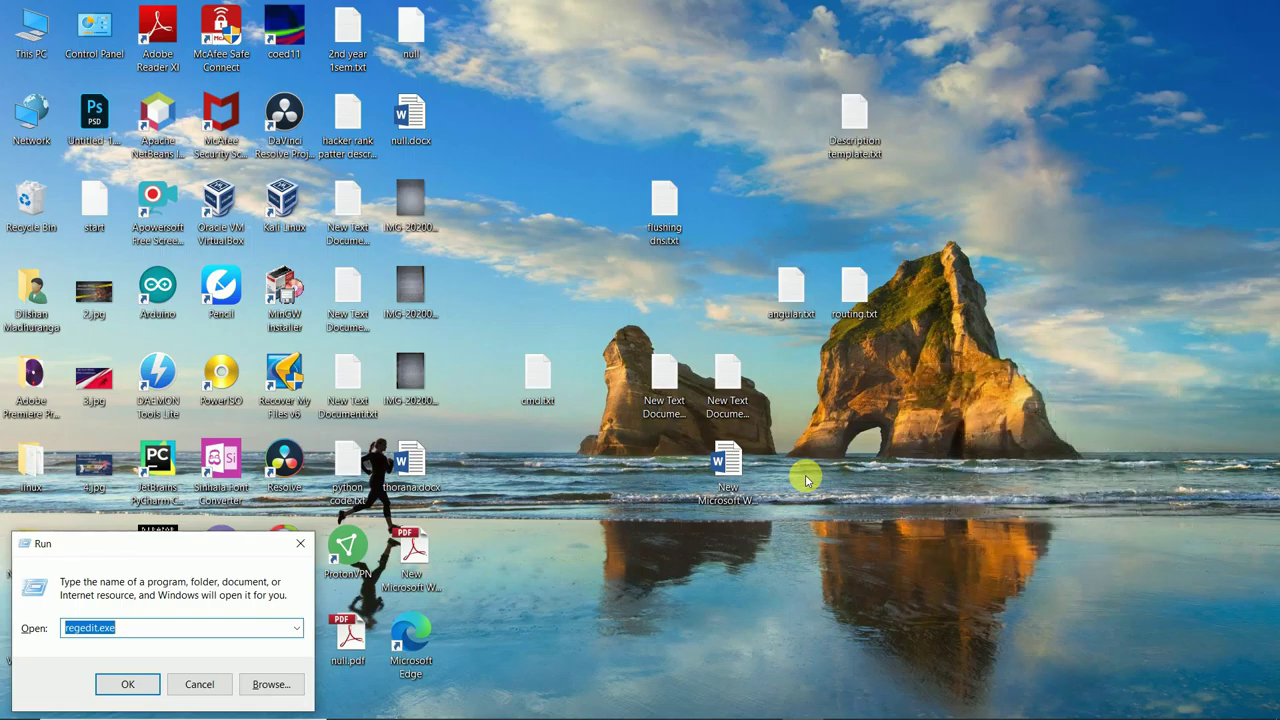
pyautogui.press('Escape')
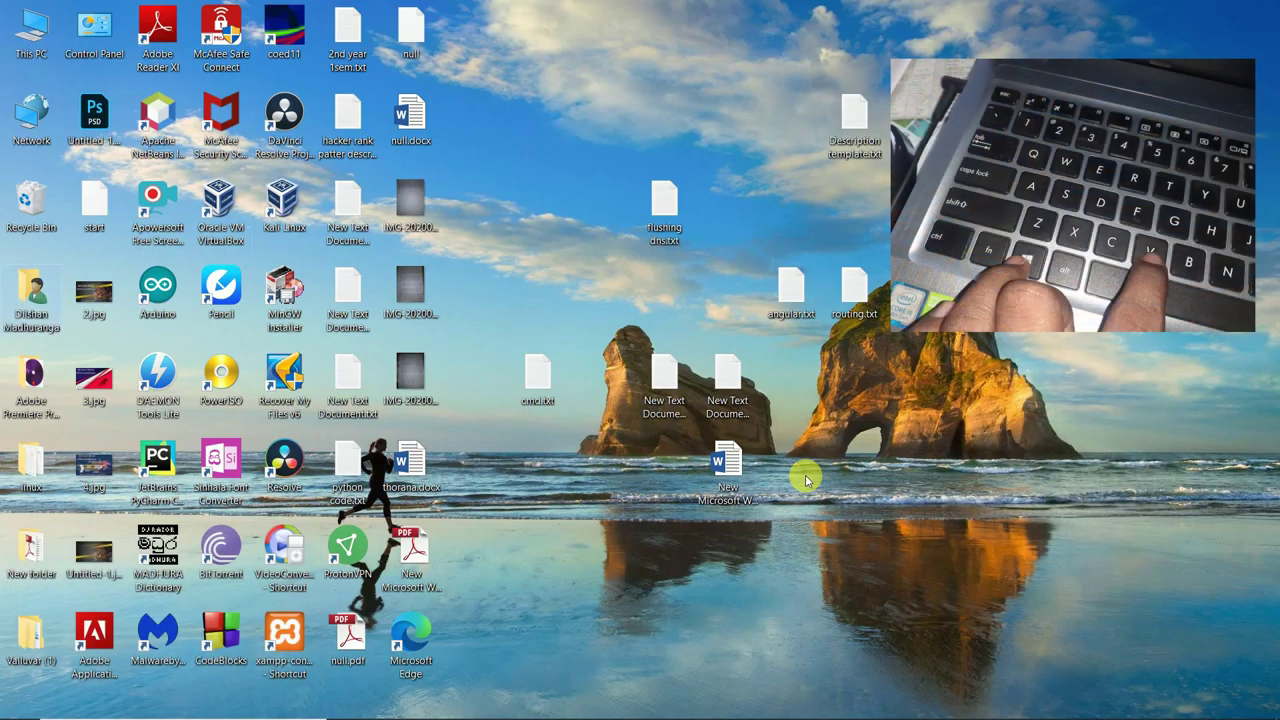
# Open the clipboard history, browse its entries down to the css/app.css stylesheet link, and close it without pasting
pyautogui.press('alt')
pyautogui.press('super+v')
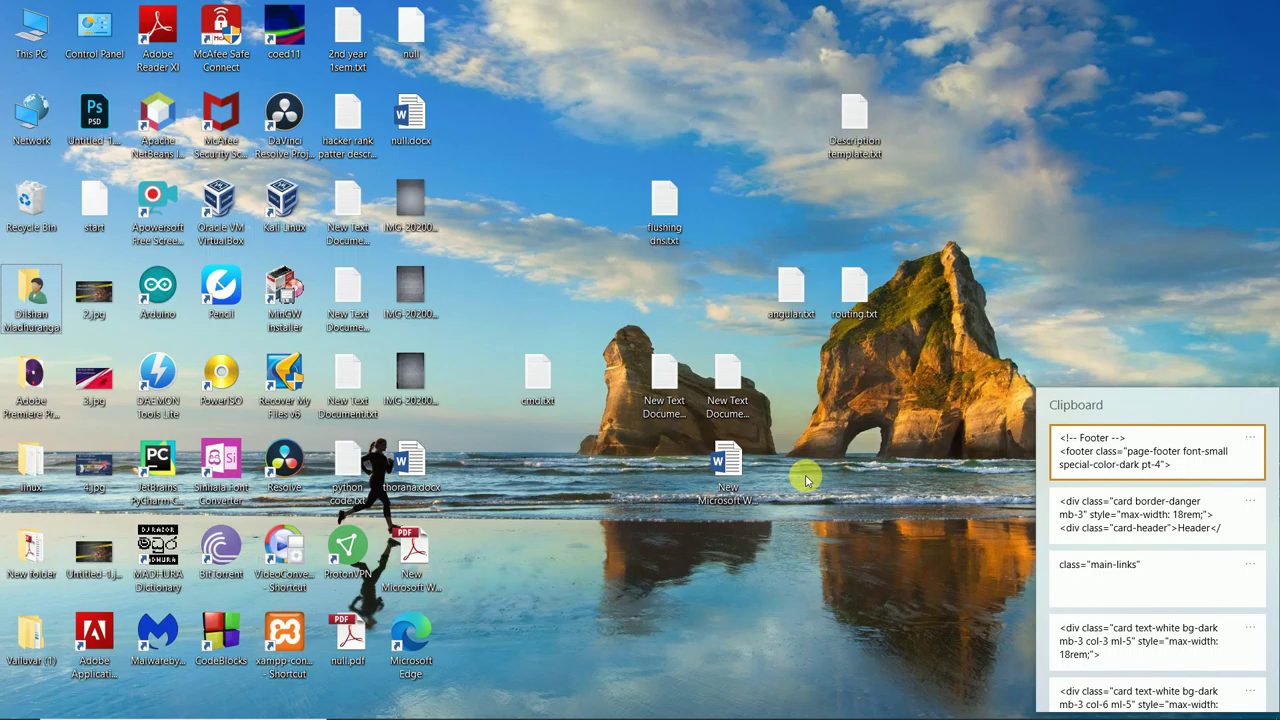
pyautogui.press('Down')
pyautogui.press('Down')
pyautogui.press('Down')
pyautogui.press('Down')
pyautogui.press('Down')
pyautogui.press('Down')
pyautogui.press('Down')
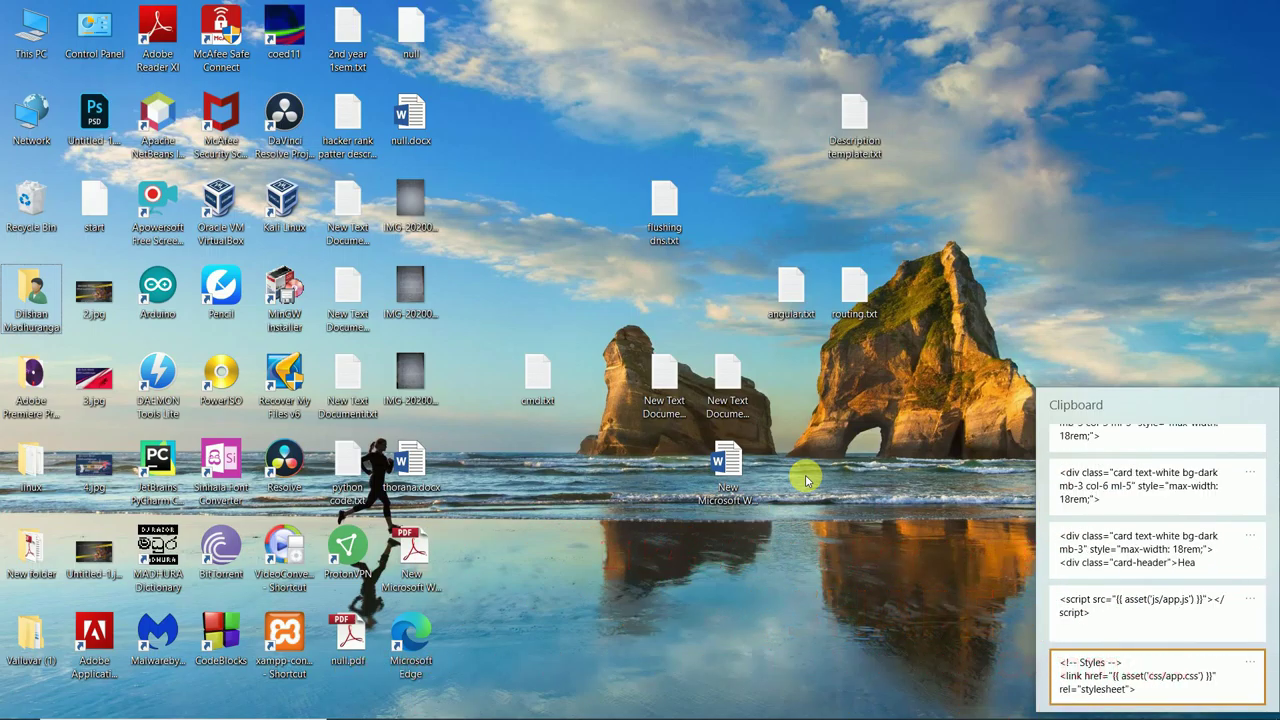
pyautogui.press('Escape')
# Bring up the Shut Down Windows dialog and dismiss it without applying an option
pyautogui.hotkey('alt', 'F4')
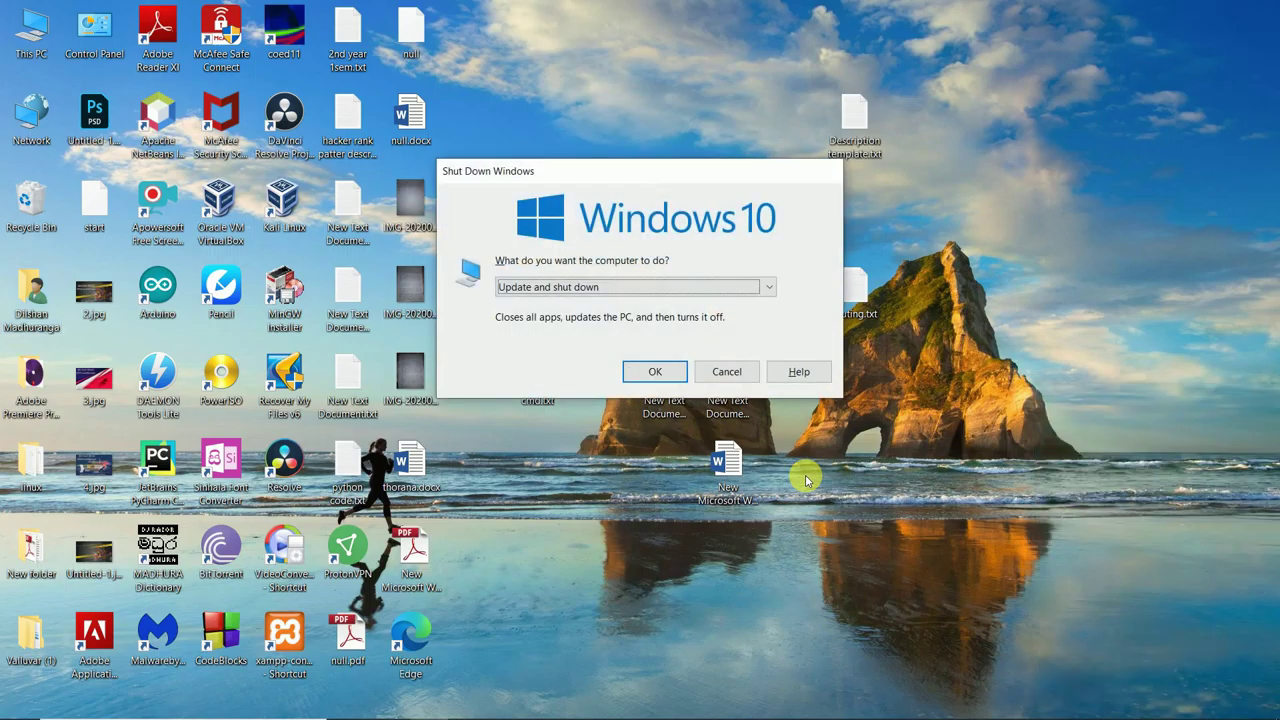
pyautogui.press('Escape')
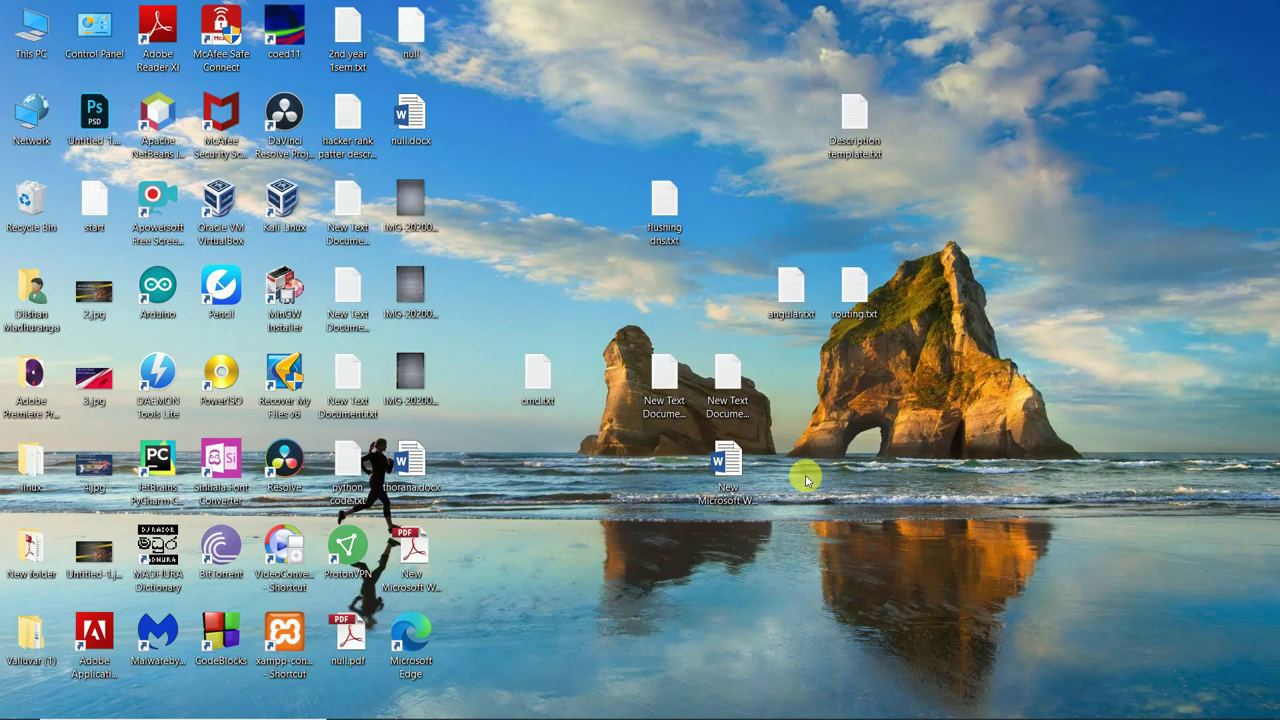
# Open the OneDrive Screenshots folder from the saved-screenshot notification in the Action Center, and close the folder window
pyautogui.press('super+a')
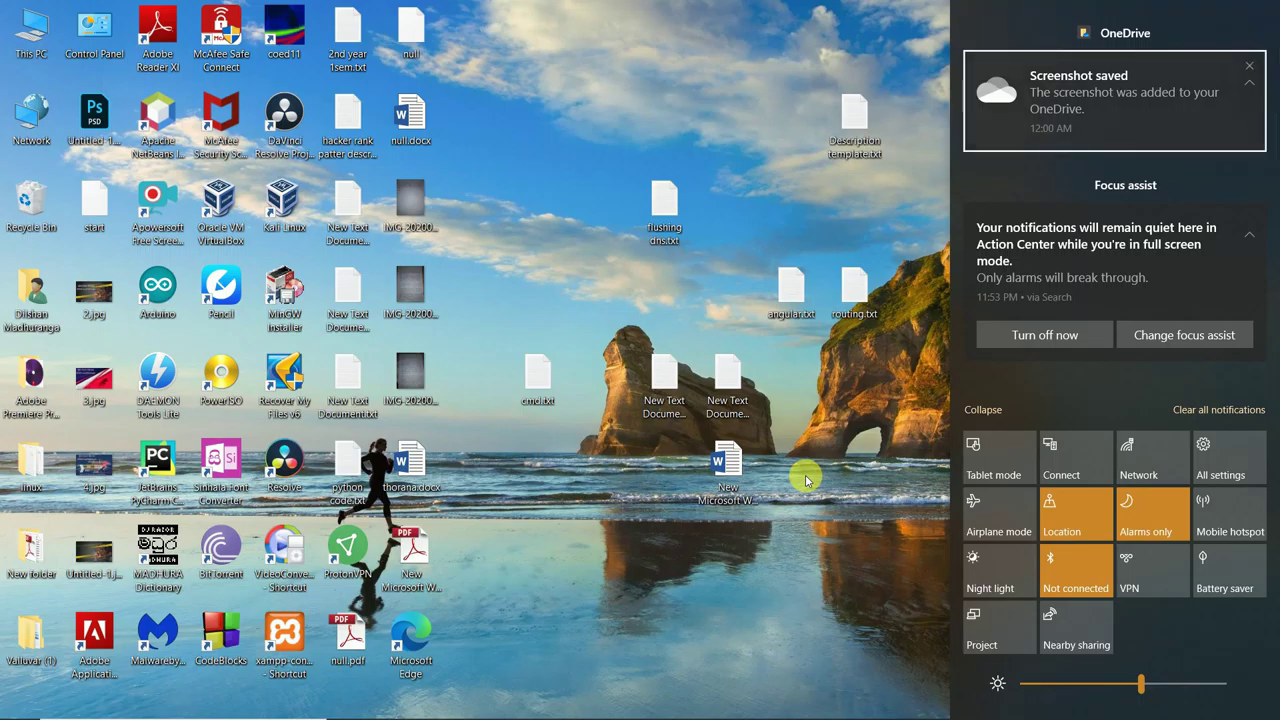
pyautogui.press('Tab')
pyautogui.press('Return')
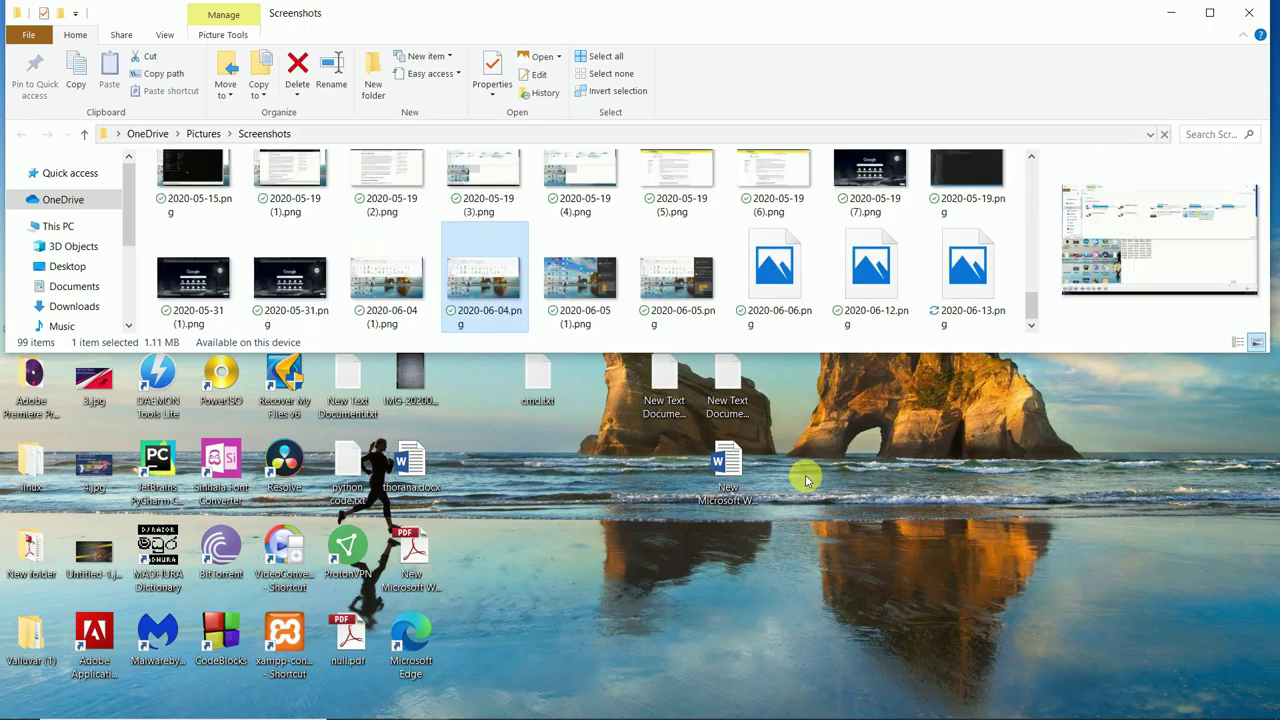
pyautogui.hotkey('alt', 'F4')
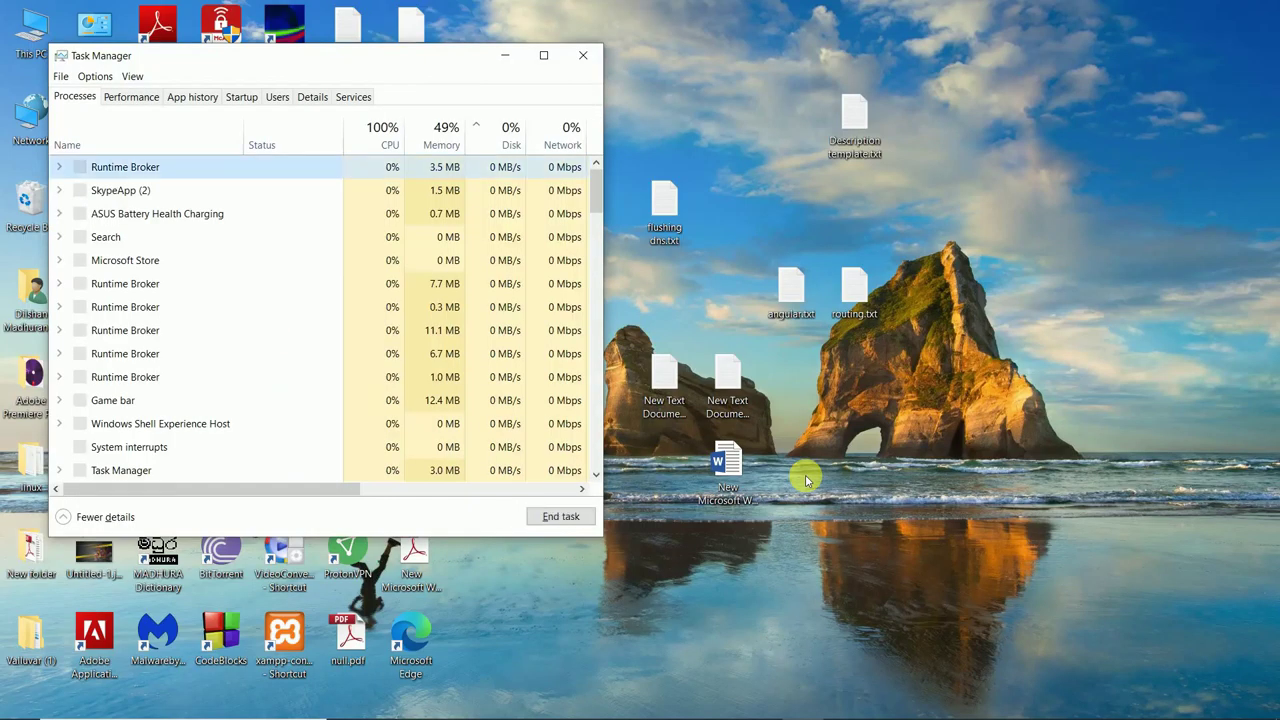
# Select the Service Host: Plug and Play process in Task Manager
pyautogui.press('Up')
pyautogui.press('Up')
pyautogui.press('Up')
pyautogui.press('Up')
pyautogui.press('Up')
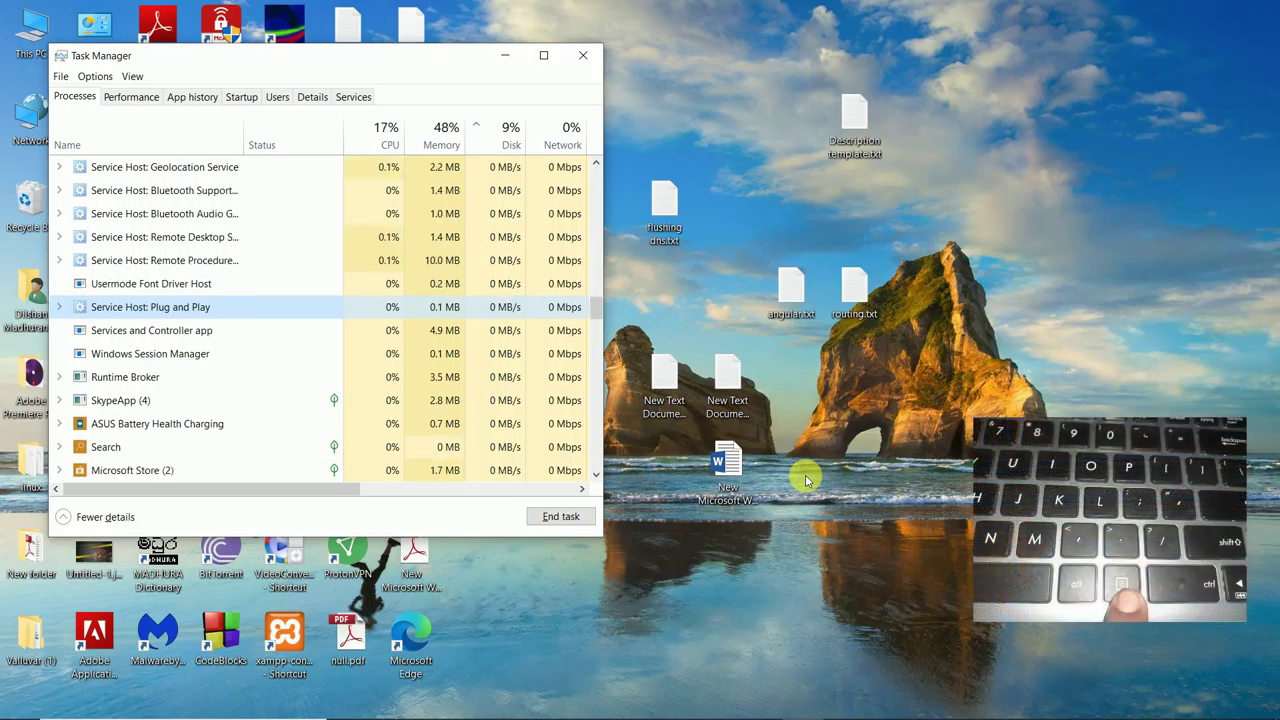
# Browse the process's context commands down to Open file location and back up to Resource values, dismissing them without applying any
pyautogui.press('Menu')
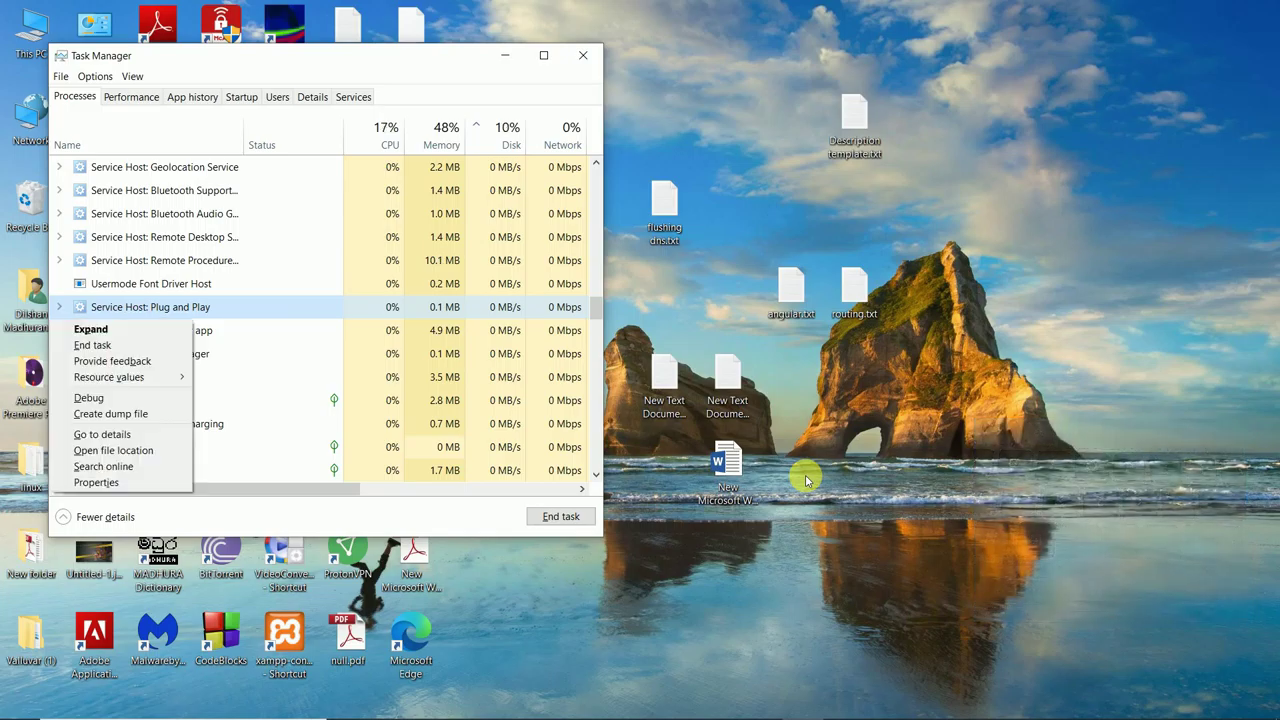
pyautogui.press('Down')
pyautogui.press('Down')
pyautogui.press('Down')
pyautogui.press('Down')
pyautogui.press('Down')
pyautogui.press('Down')
pyautogui.press('Down')
pyautogui.press('Down')
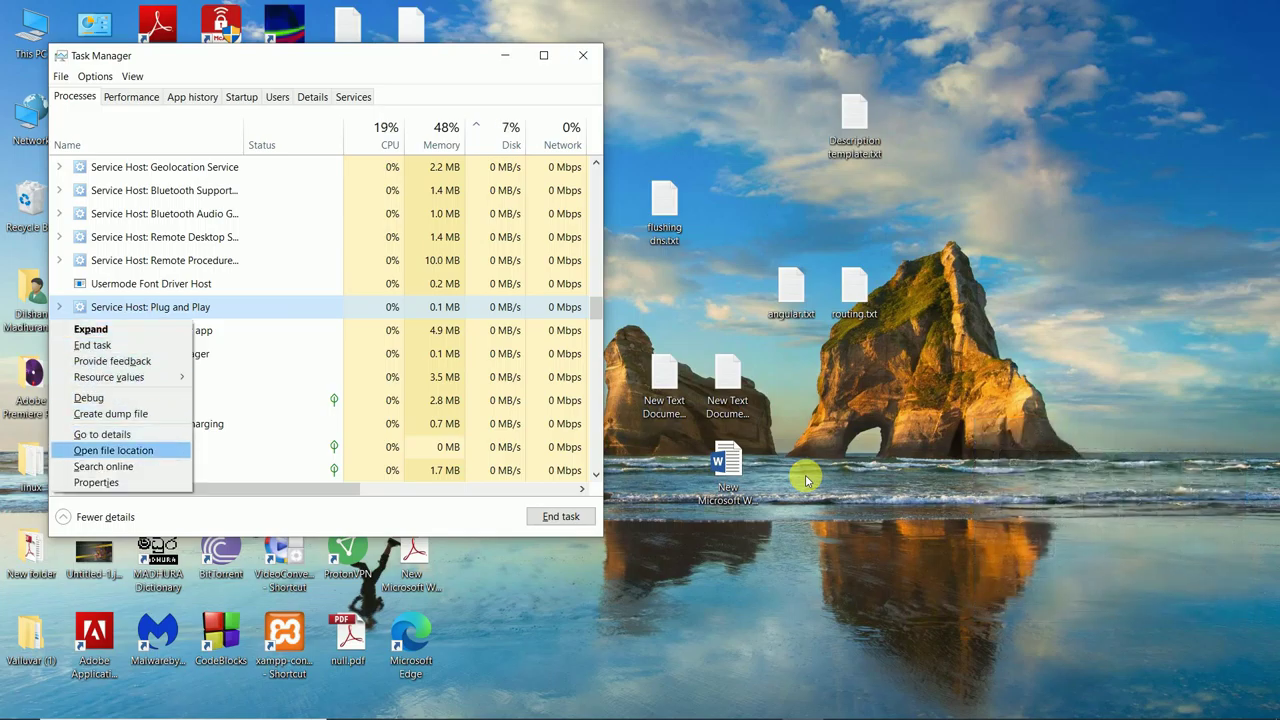
pyautogui.press('Up')
pyautogui.press('Up')
pyautogui.press('Up')
pyautogui.press('Up')
pyautogui.press('Up')
pyautogui.press('Up')
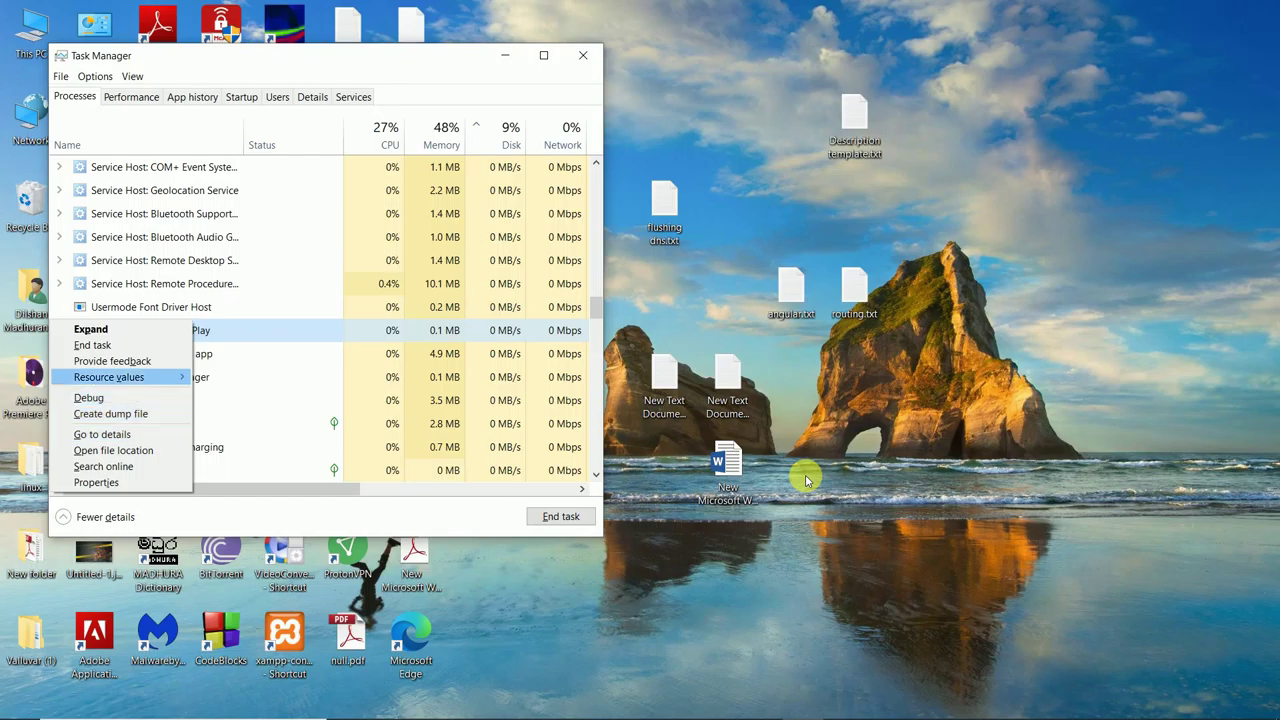
pyautogui.press('Escape')
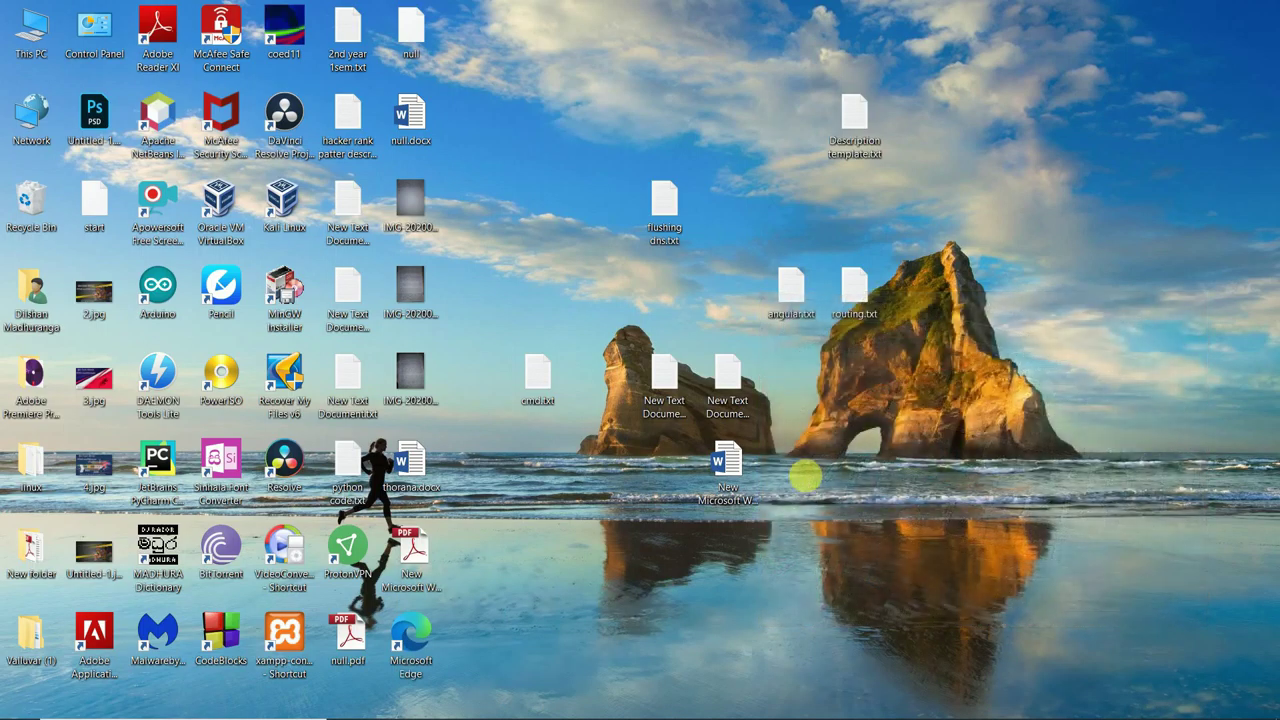
# Call up Task Manager and Windows Settings, and close the Settings window without changing anything
pyautogui.hotkey('ctrl', 'shift', 'Escape')
pyautogui.press('super+i')
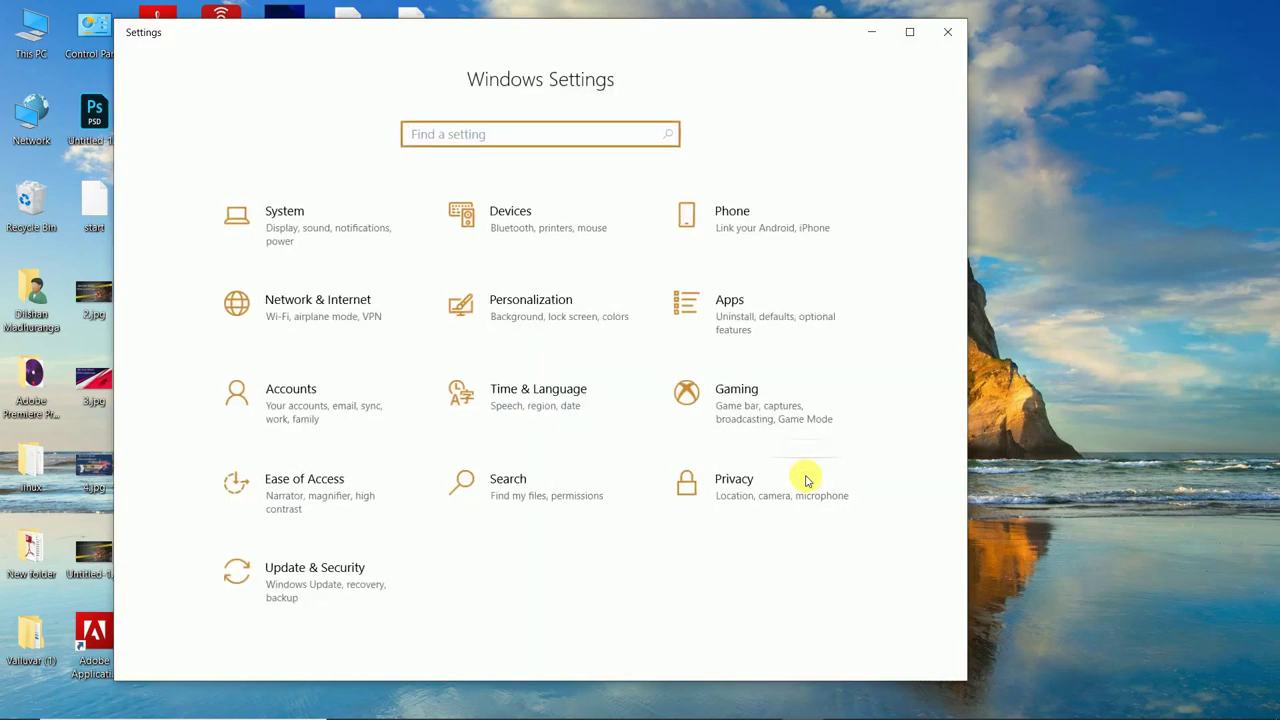
pyautogui.hotkey('alt', 'F4')
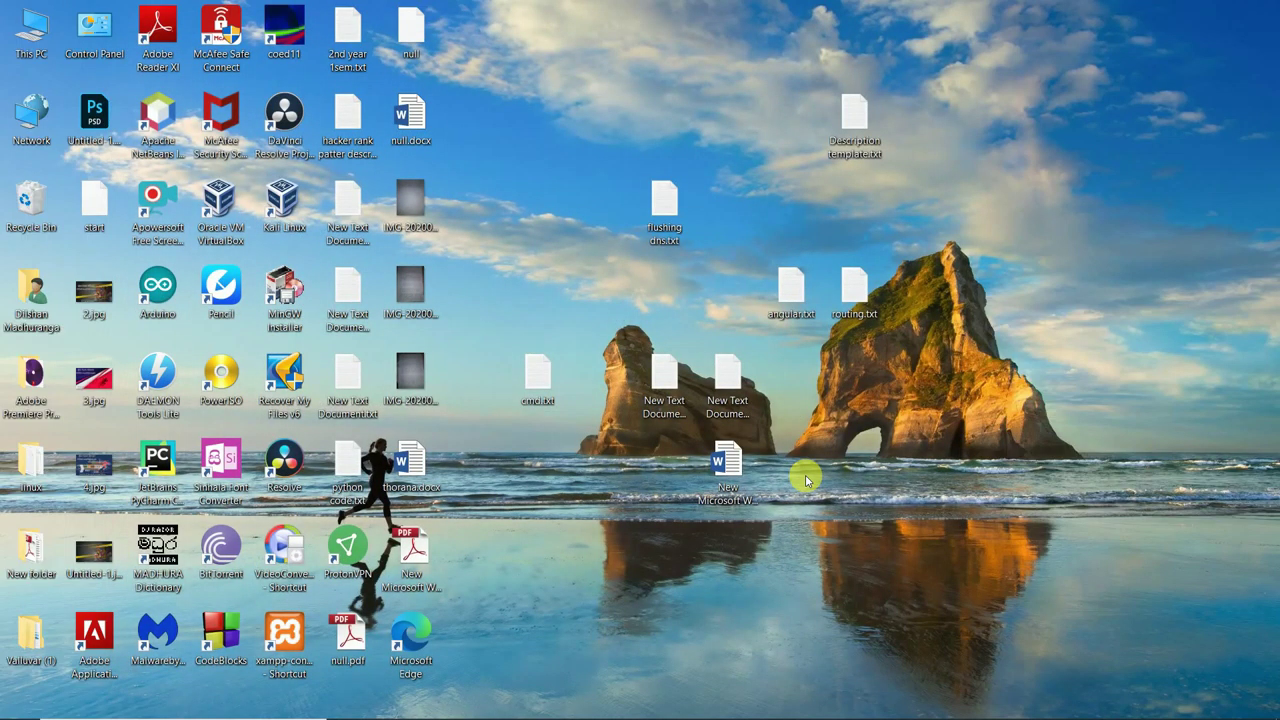